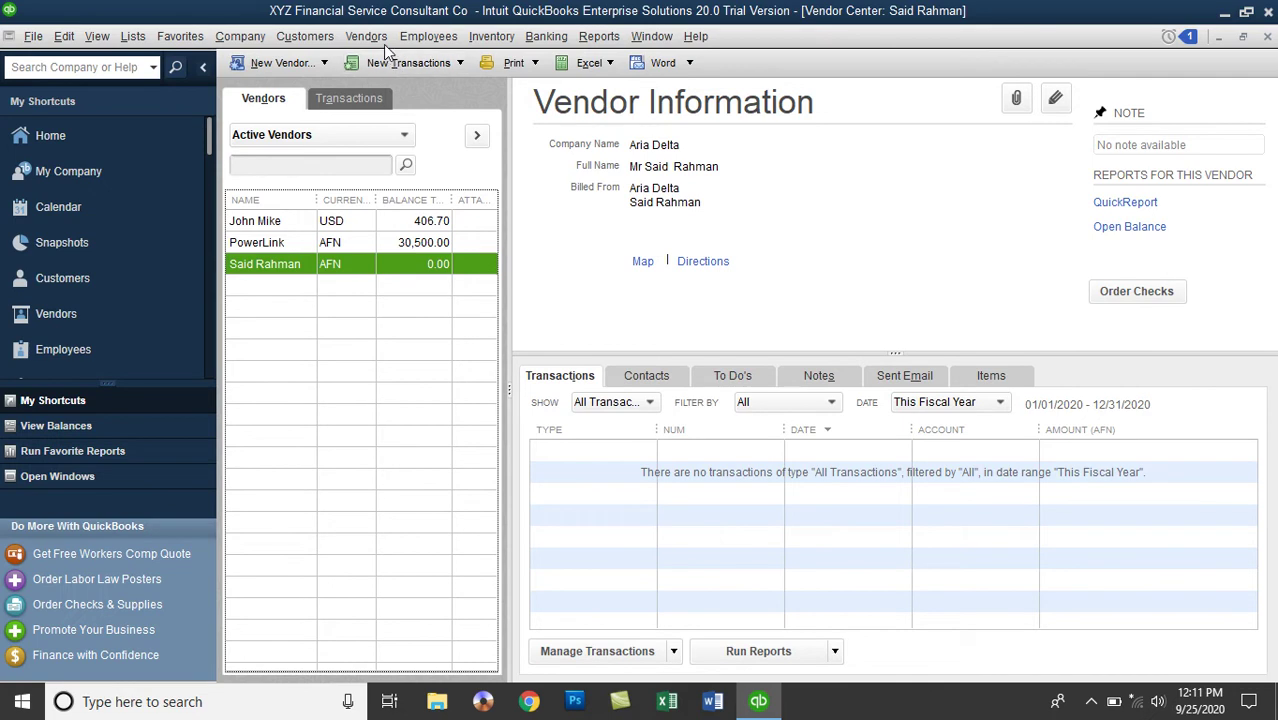
click(372, 38)
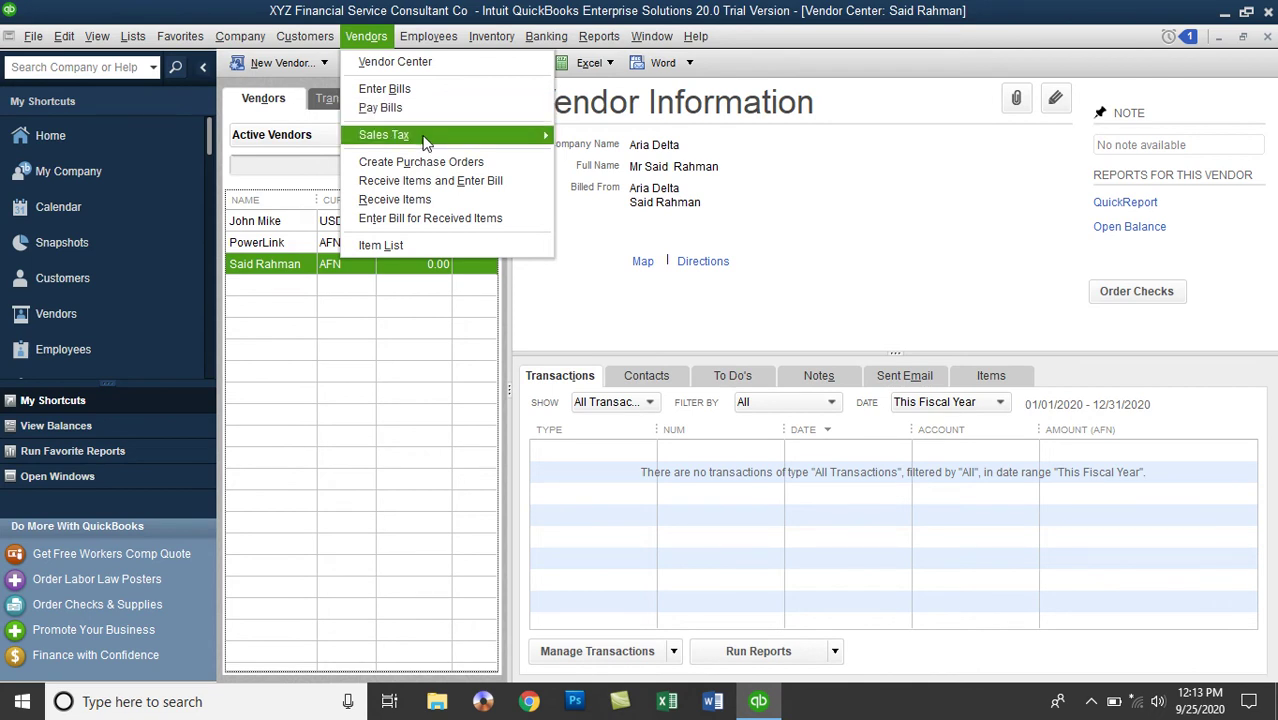
click(302, 290)
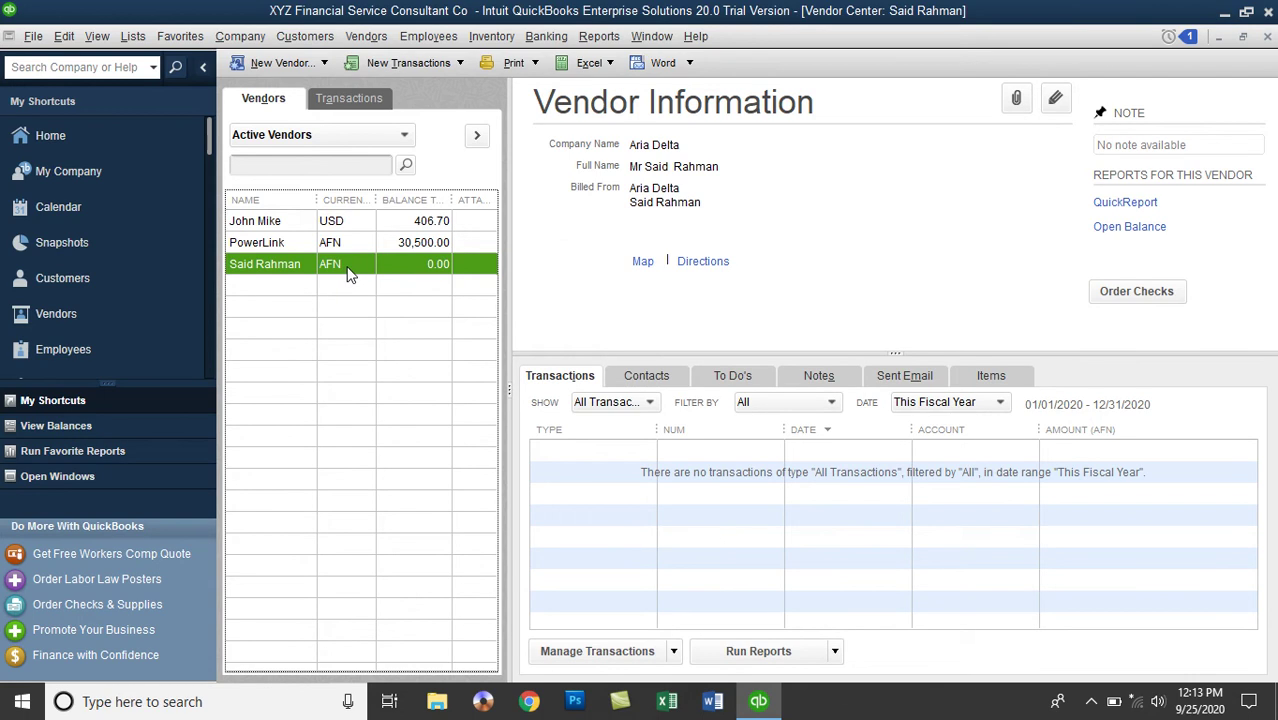
- Create a purchase order for the selected AFN vendor with the items DELL Battery:D1415 and DELL Battery:D610
click(405, 63)
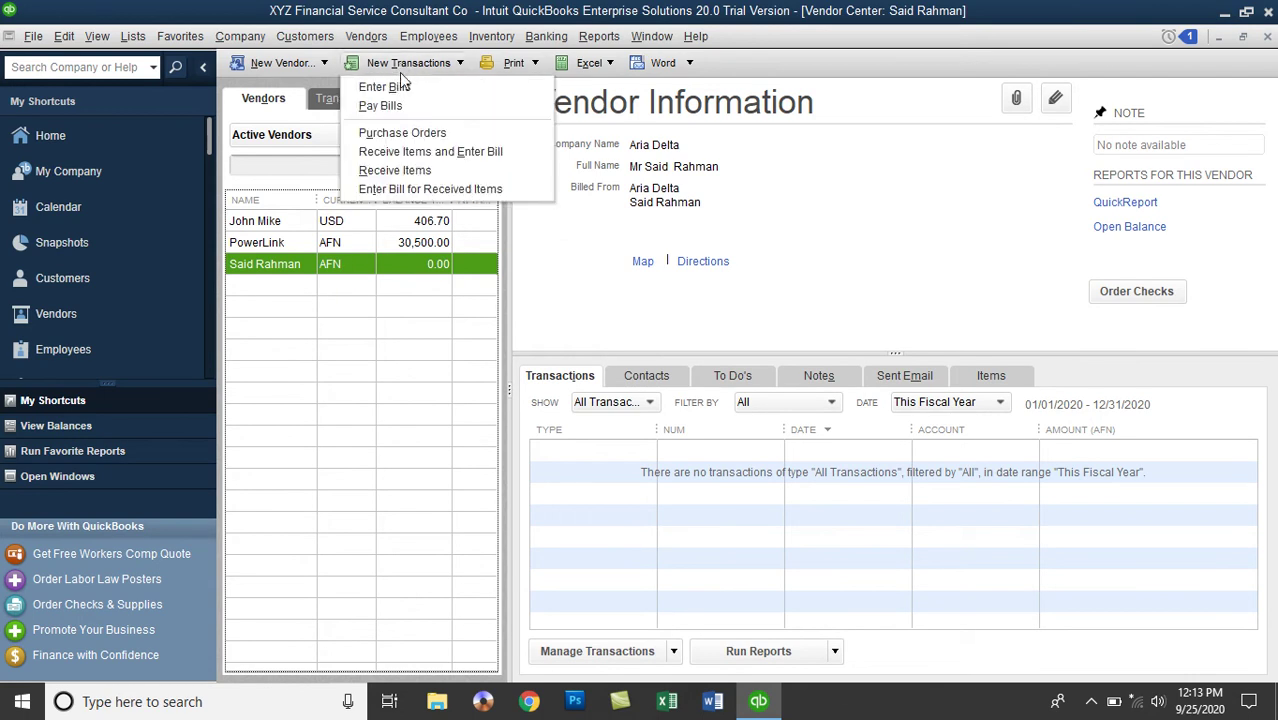
click(421, 133)
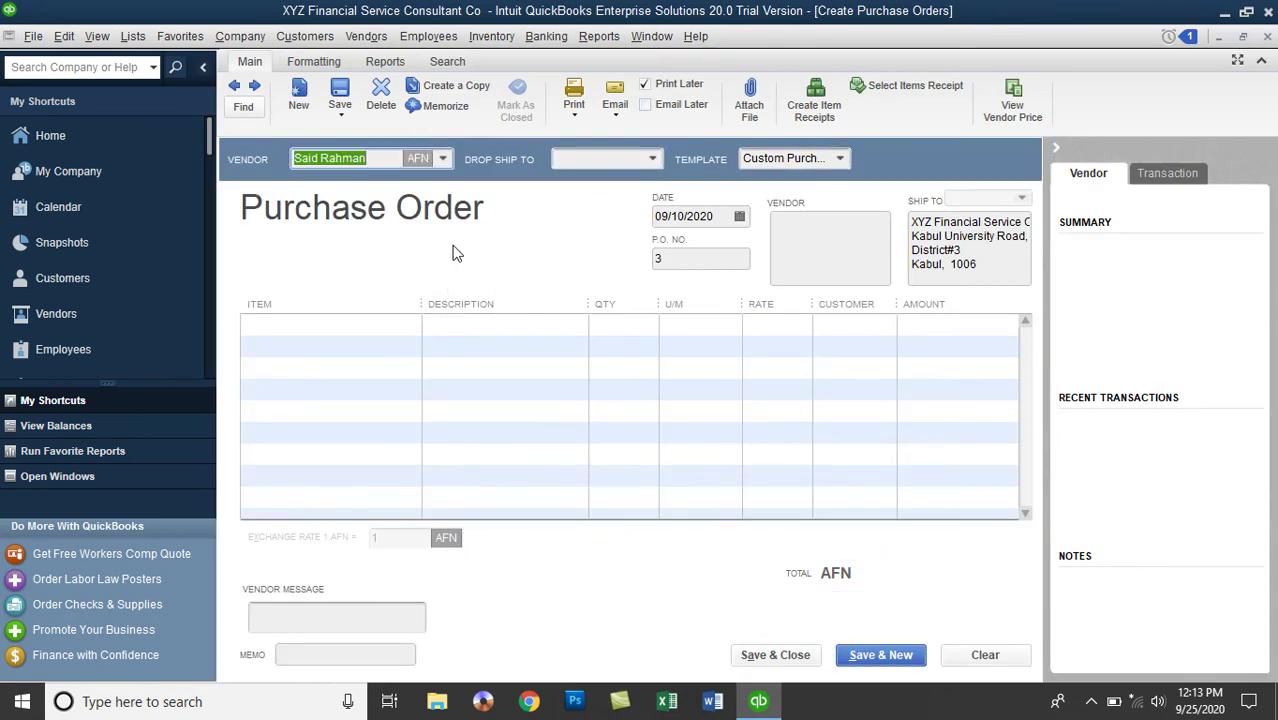
click(388, 324)
click(410, 324)
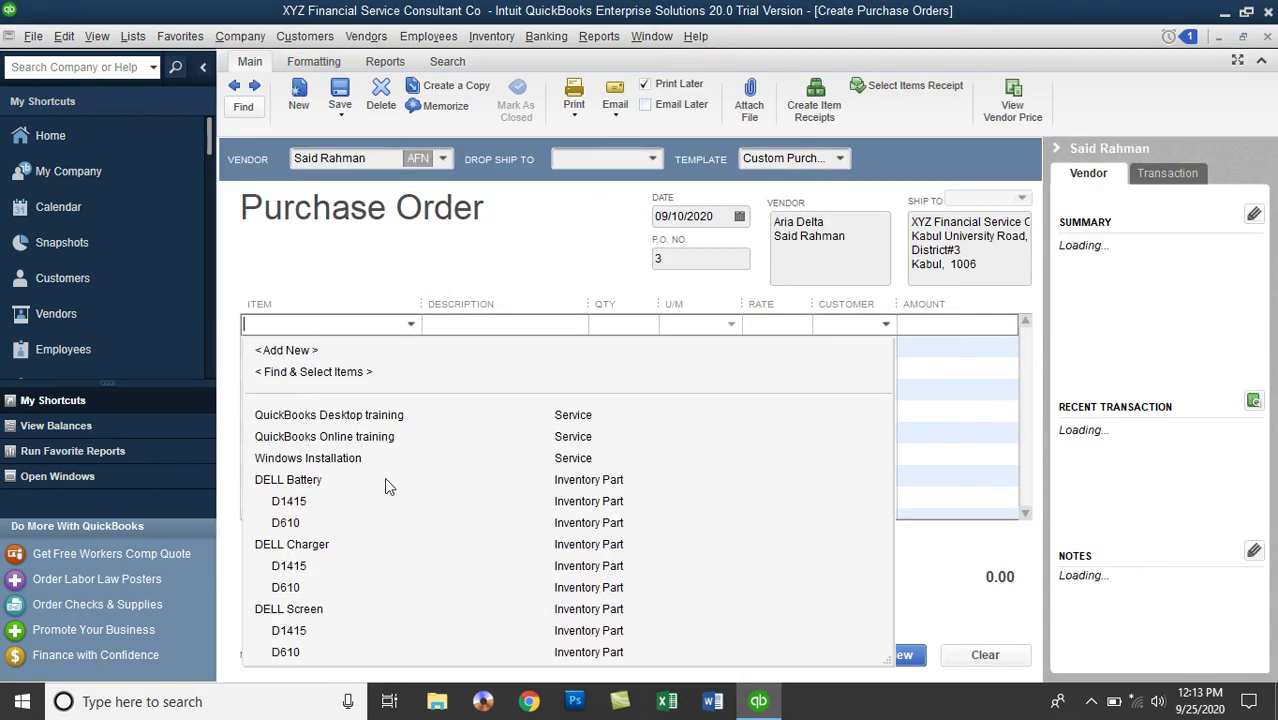
click(336, 510)
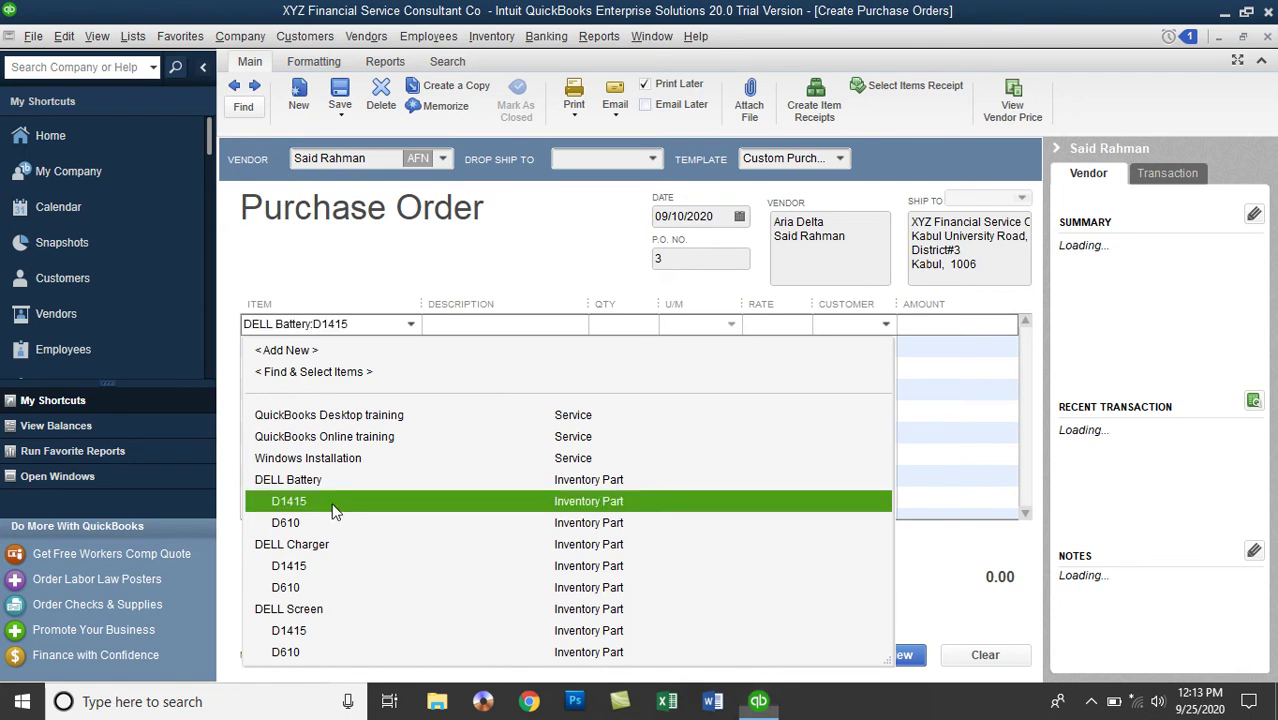
click(336, 510)
click(400, 346)
click(410, 345)
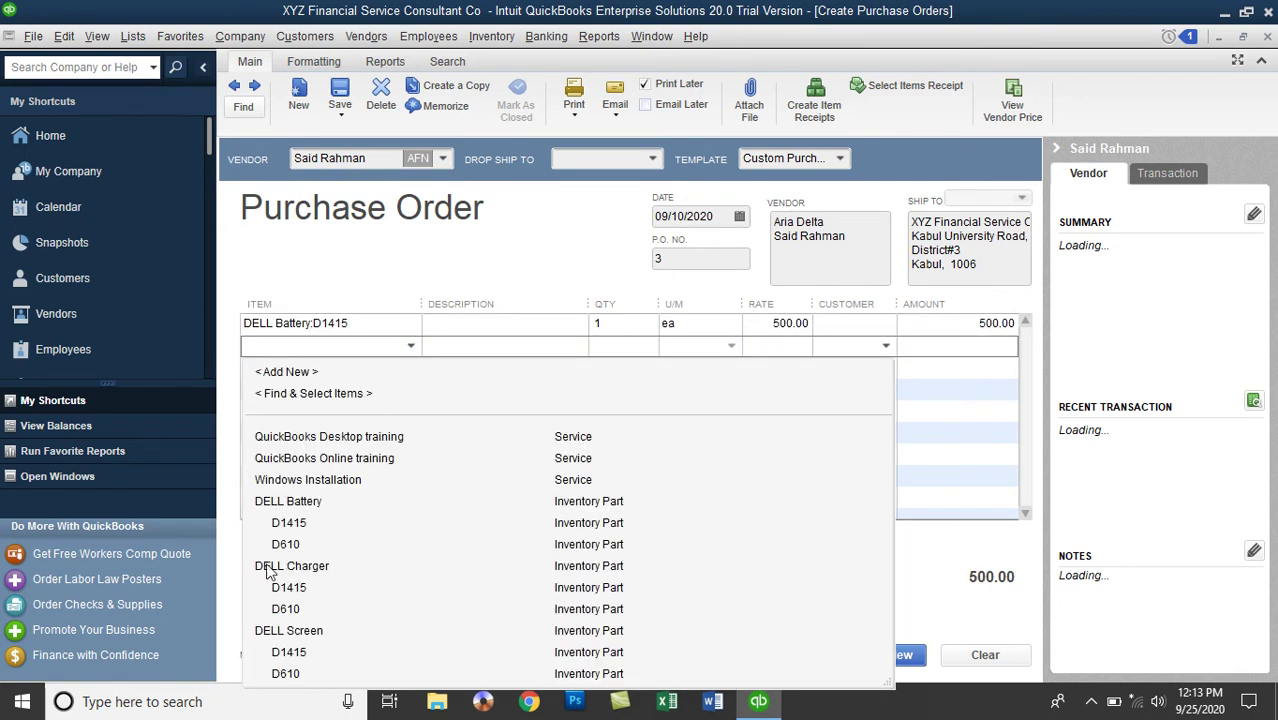
click(288, 545)
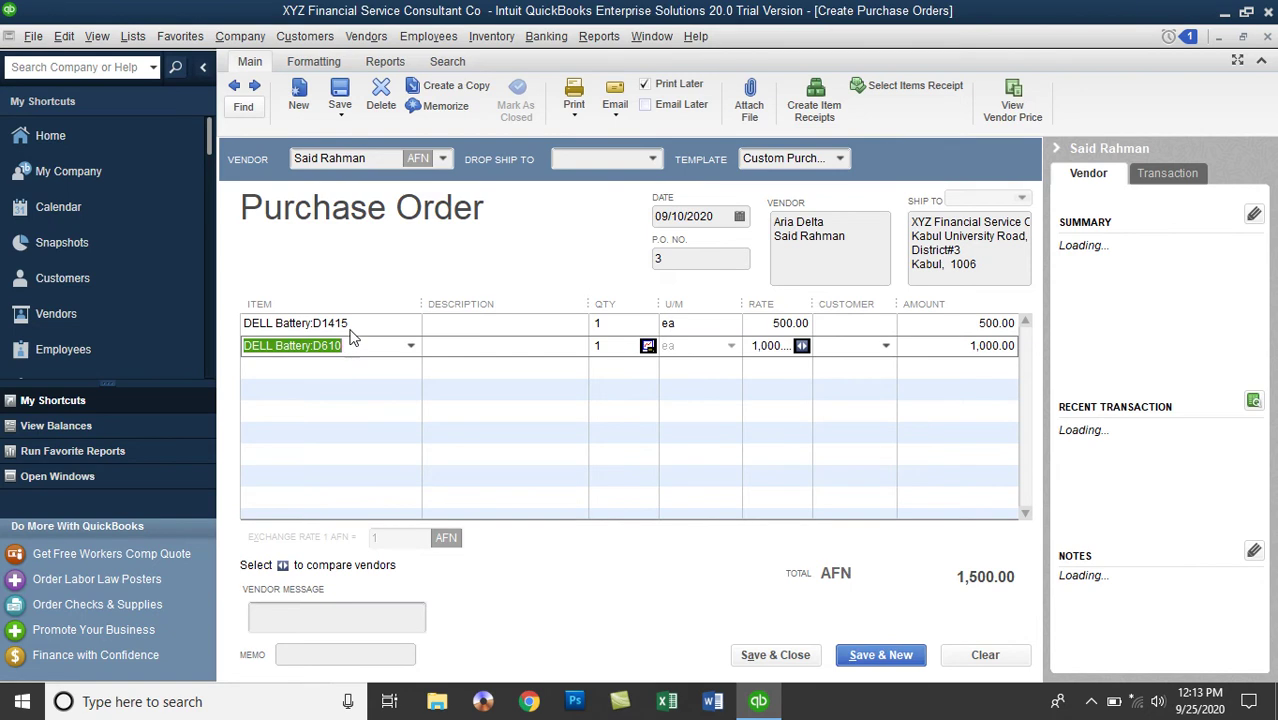
- Set the quantity of both DELL Battery lines on the purchase order to 5
click(620, 324)
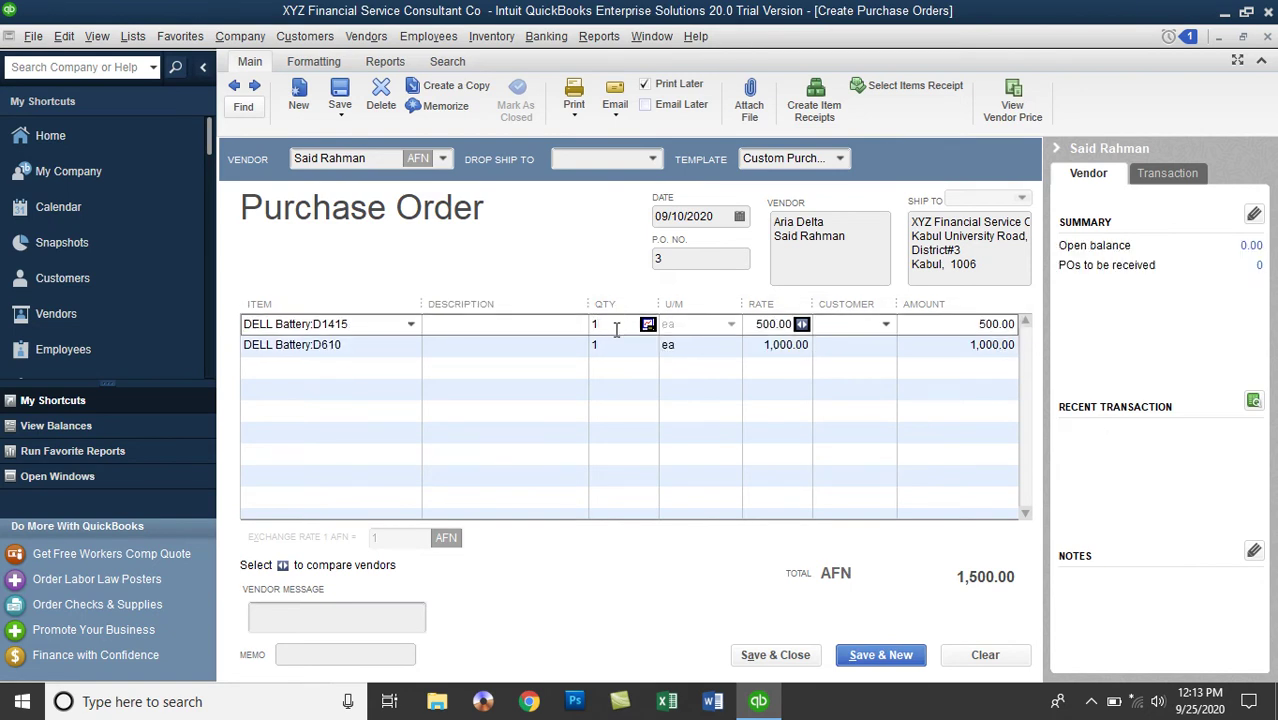
key(BackSpace)
text(5)
key(Down)
text(5)
key(Down)
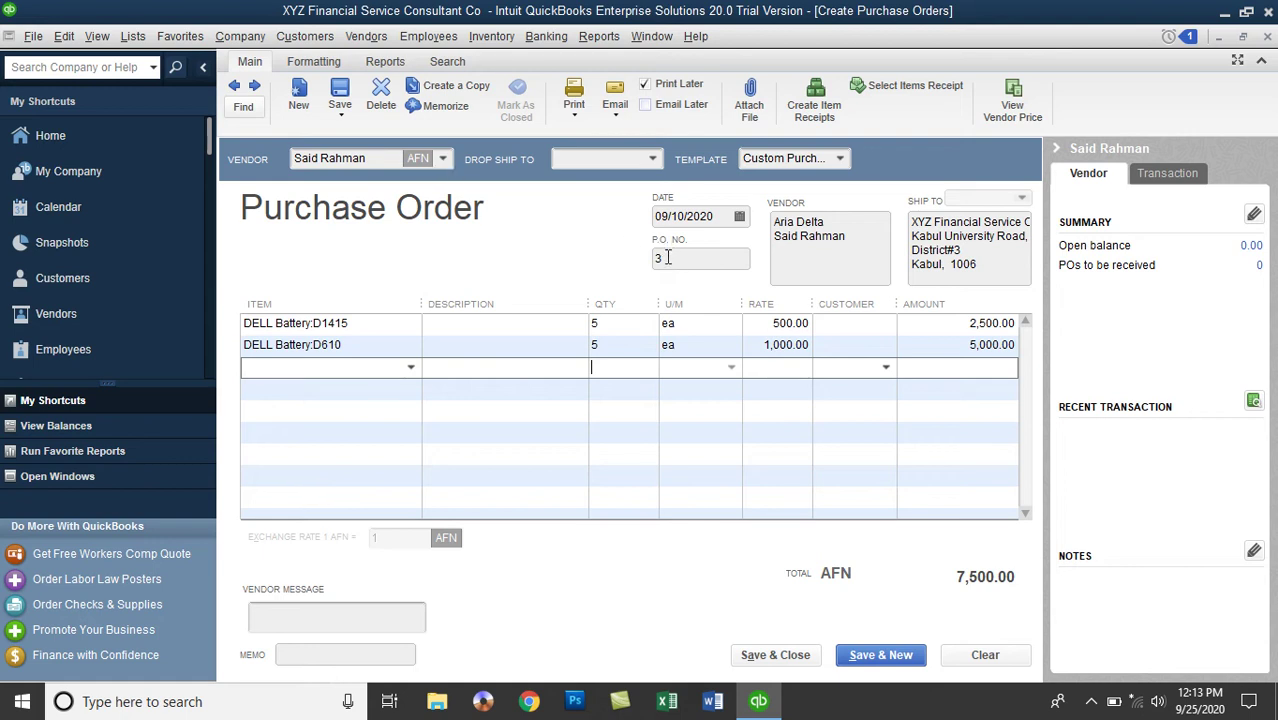
- Date the purchase order 09/15/2020, then save and close it
click(739, 217)
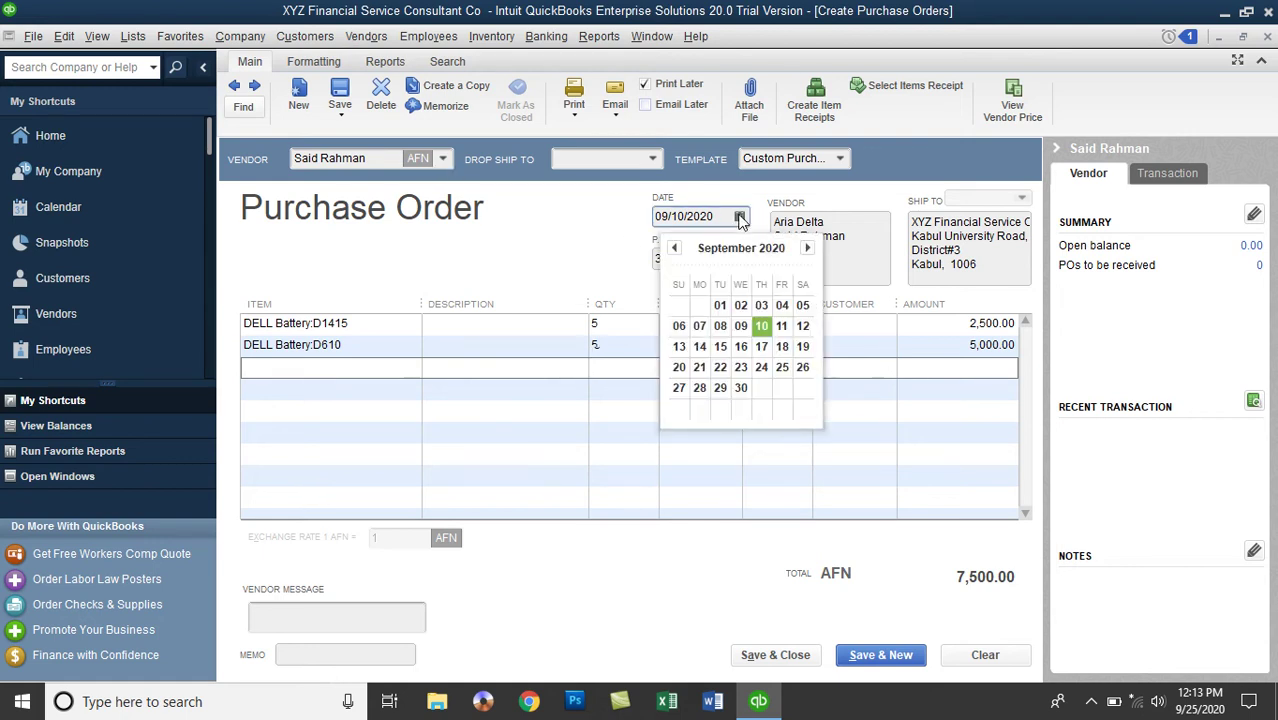
click(721, 347)
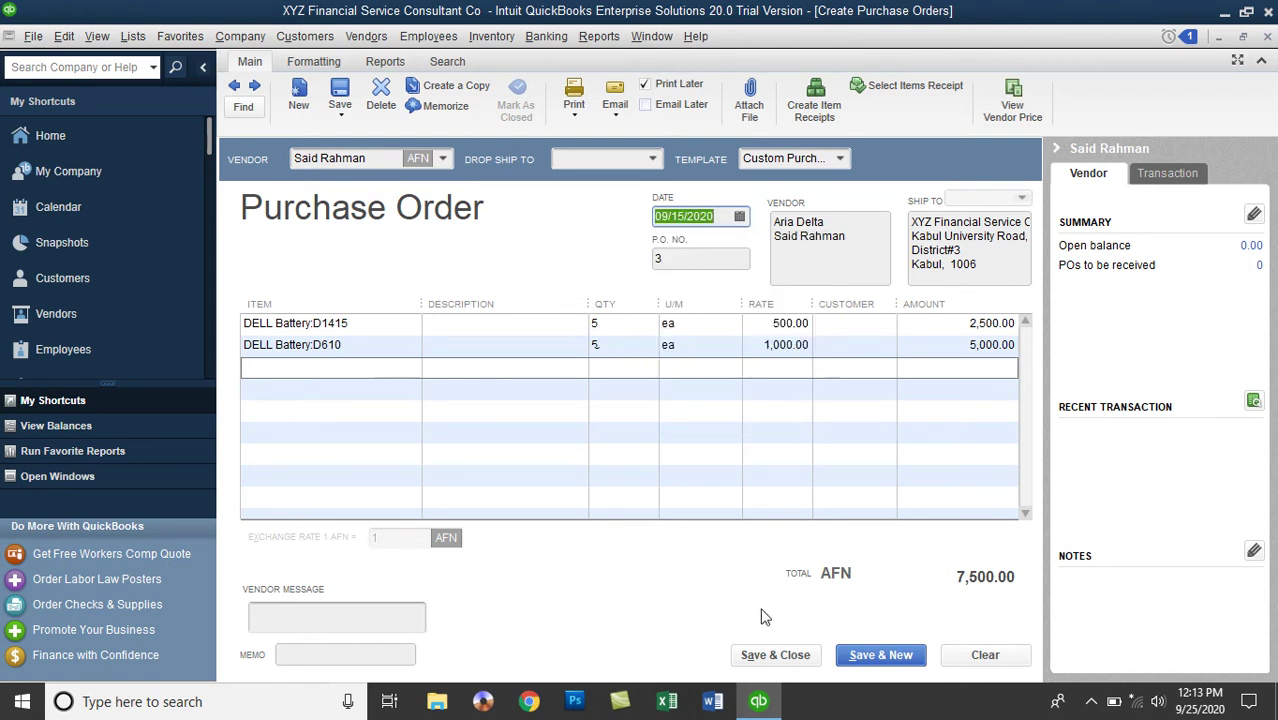
click(762, 652)
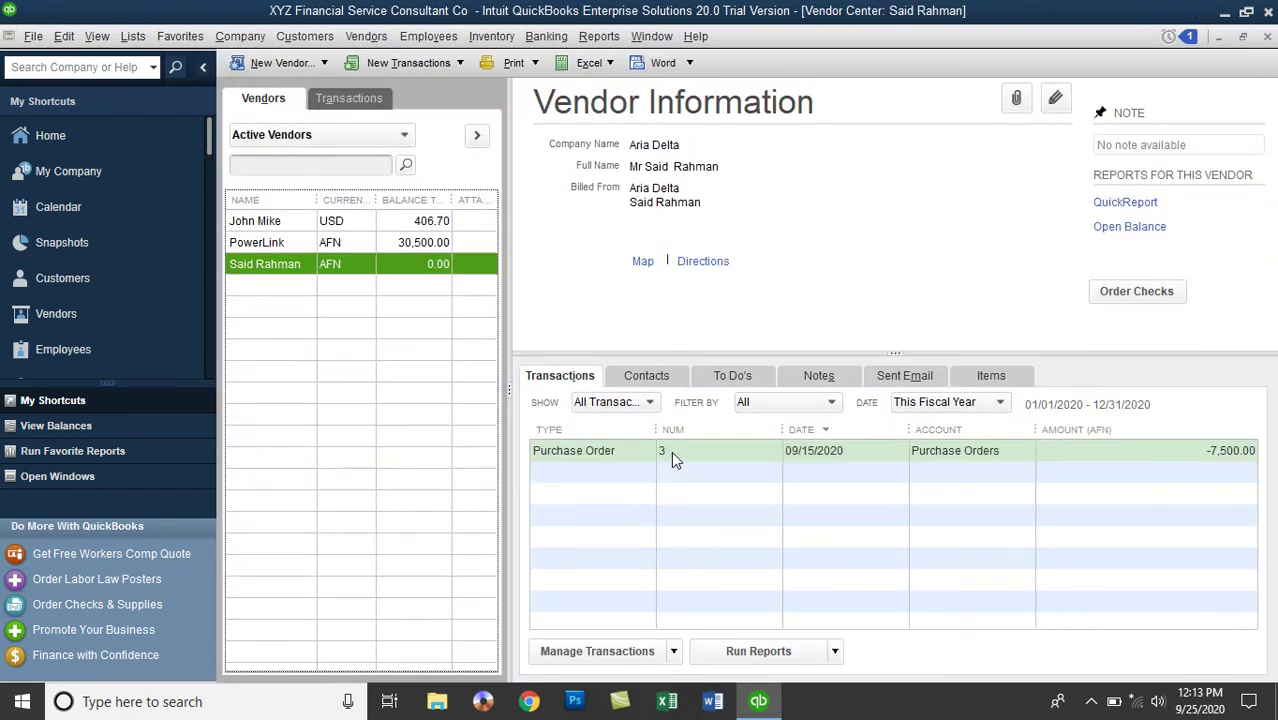
- Check the quantities on hand in the Physical Inventory Worksheet, then close the report
click(673, 453)
click(491, 36)
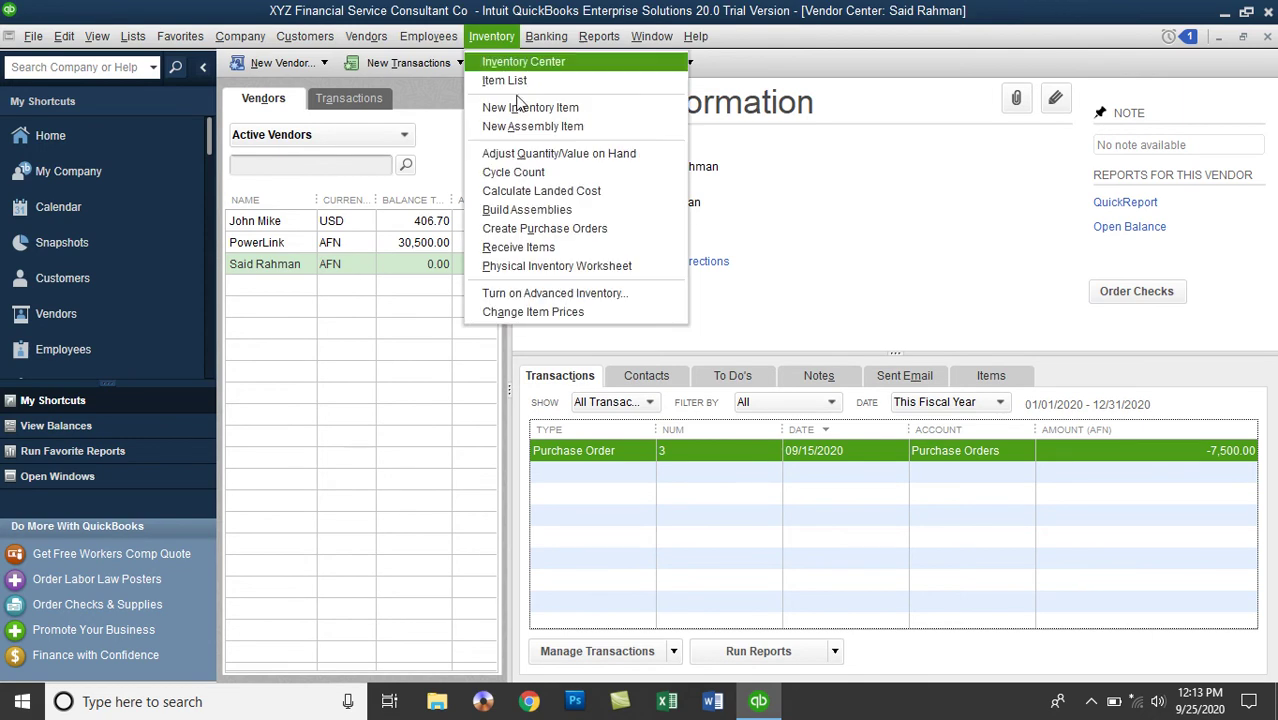
click(588, 268)
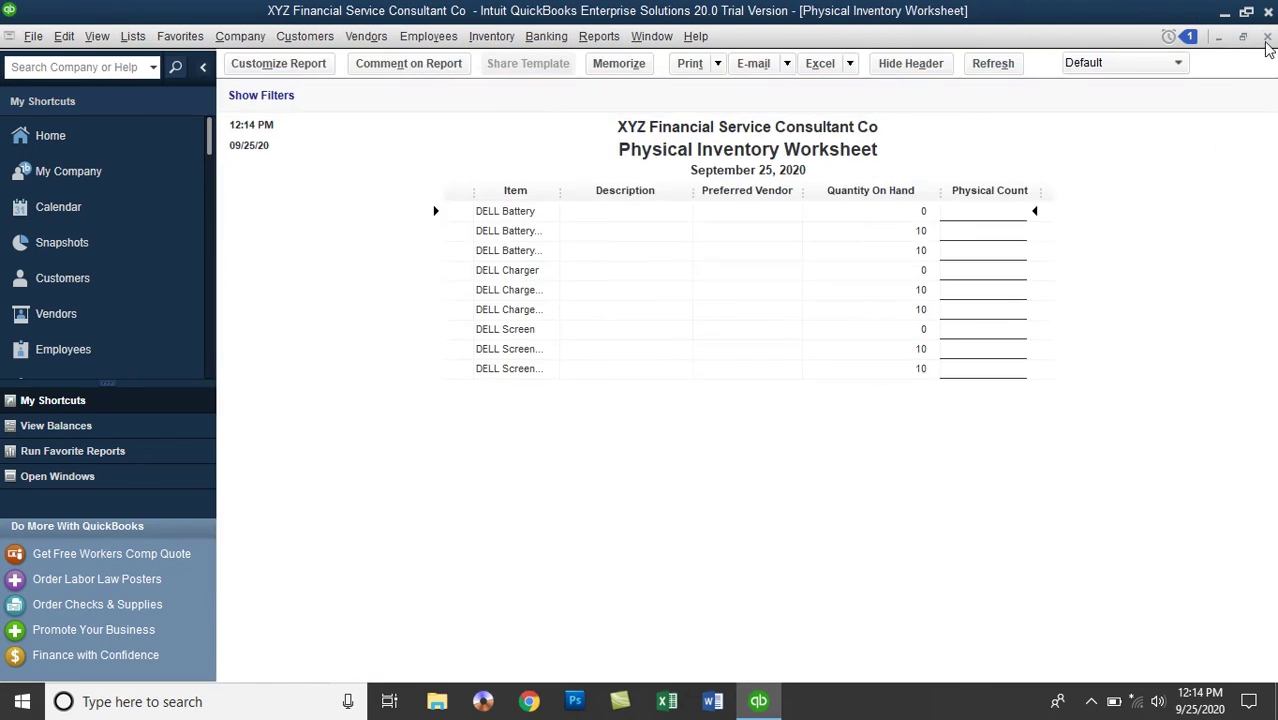
click(1267, 38)
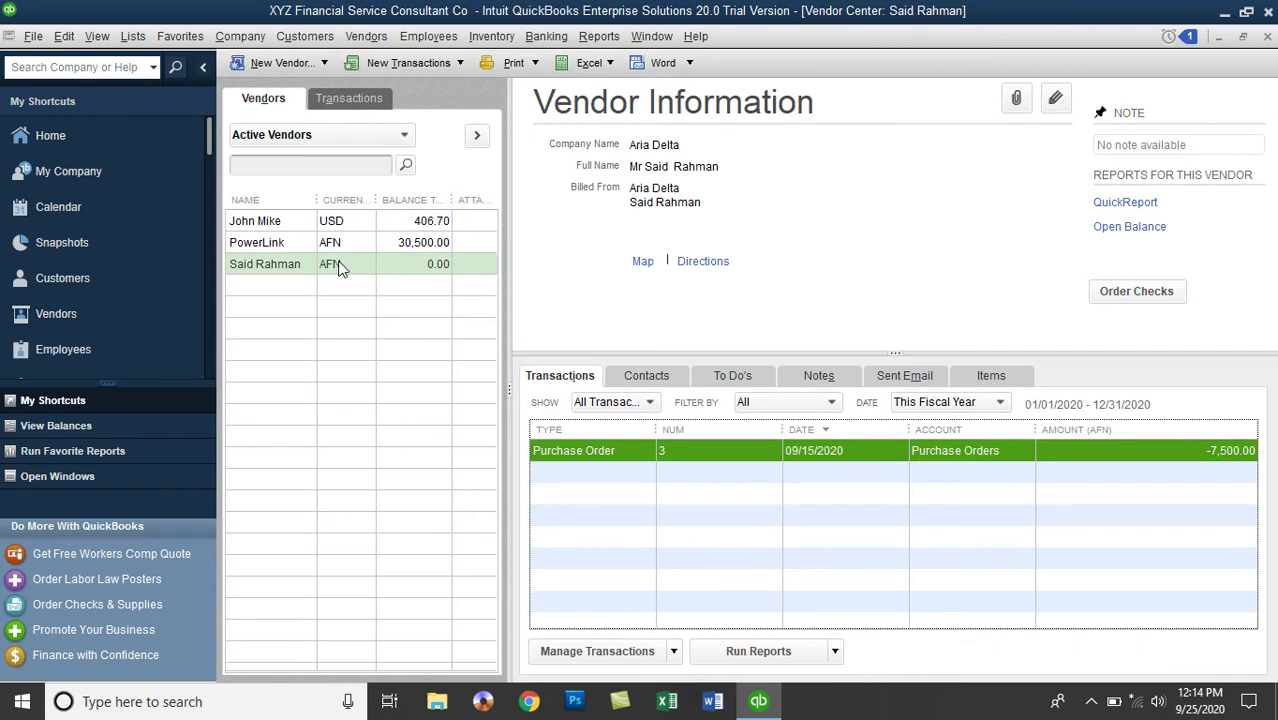
- Look over the account balances in the Company Snapshot and return to the same vendor's record
click(71, 242)
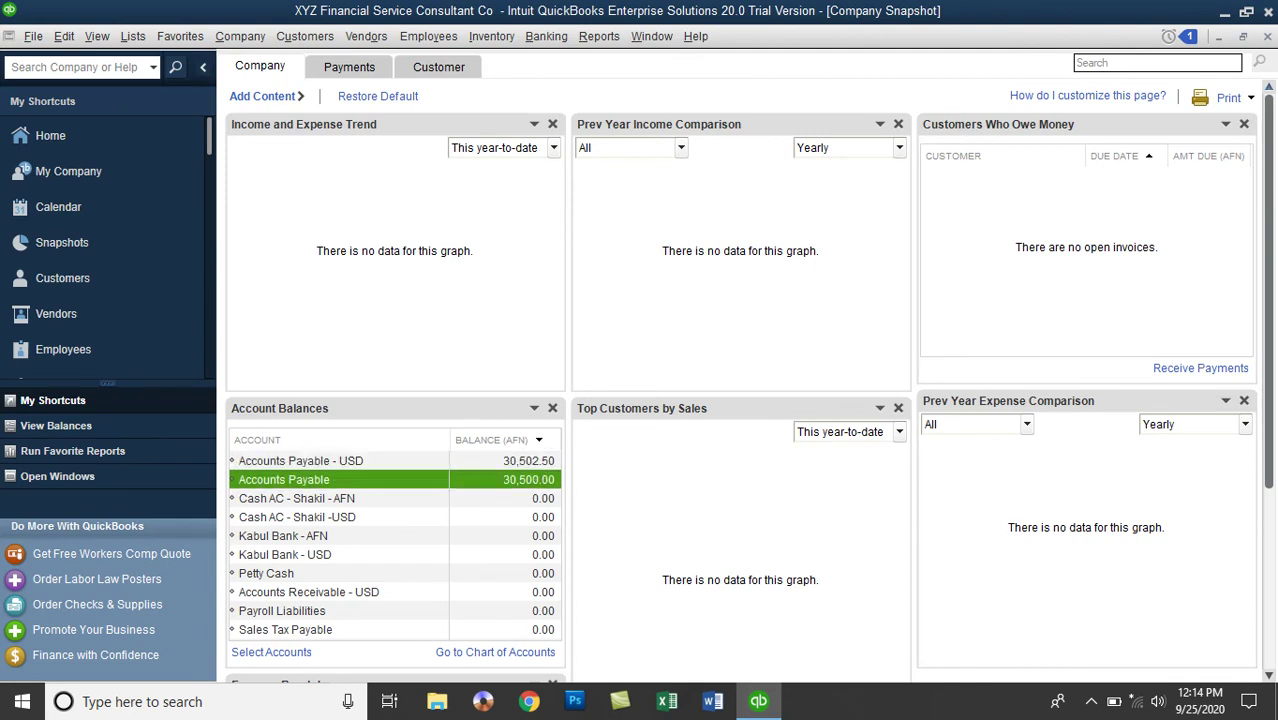
click(1268, 37)
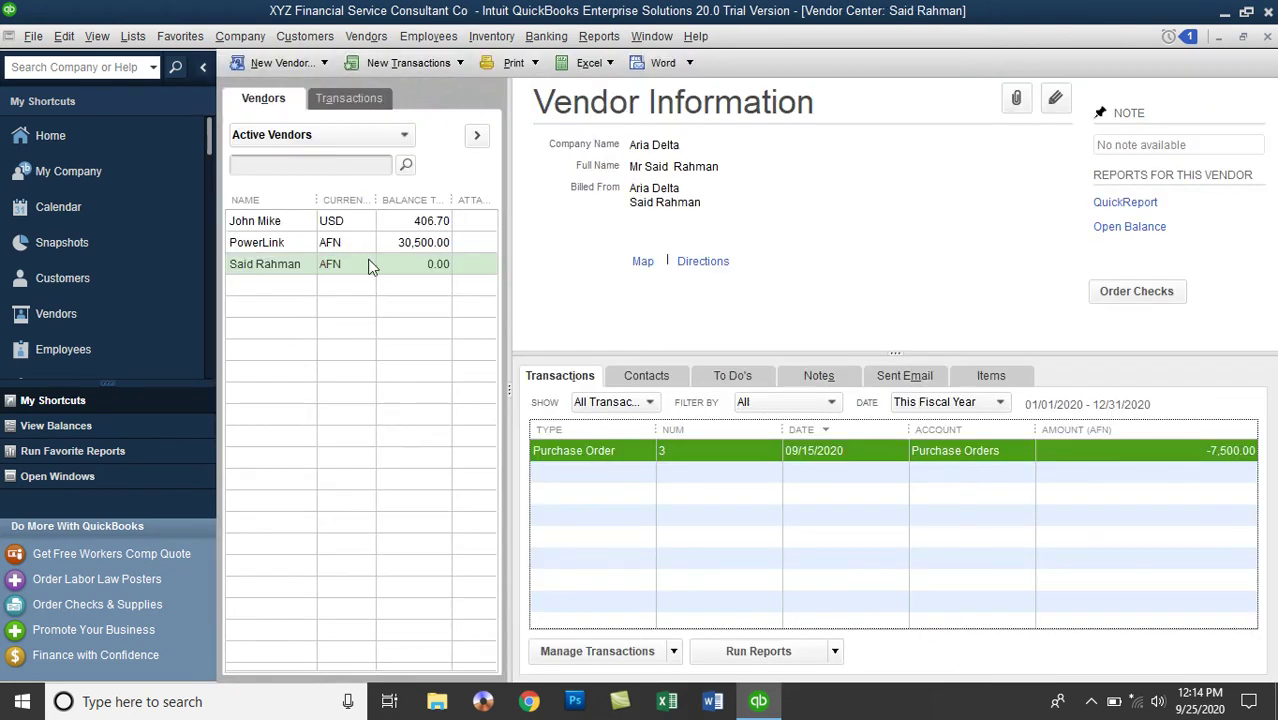
click(405, 263)
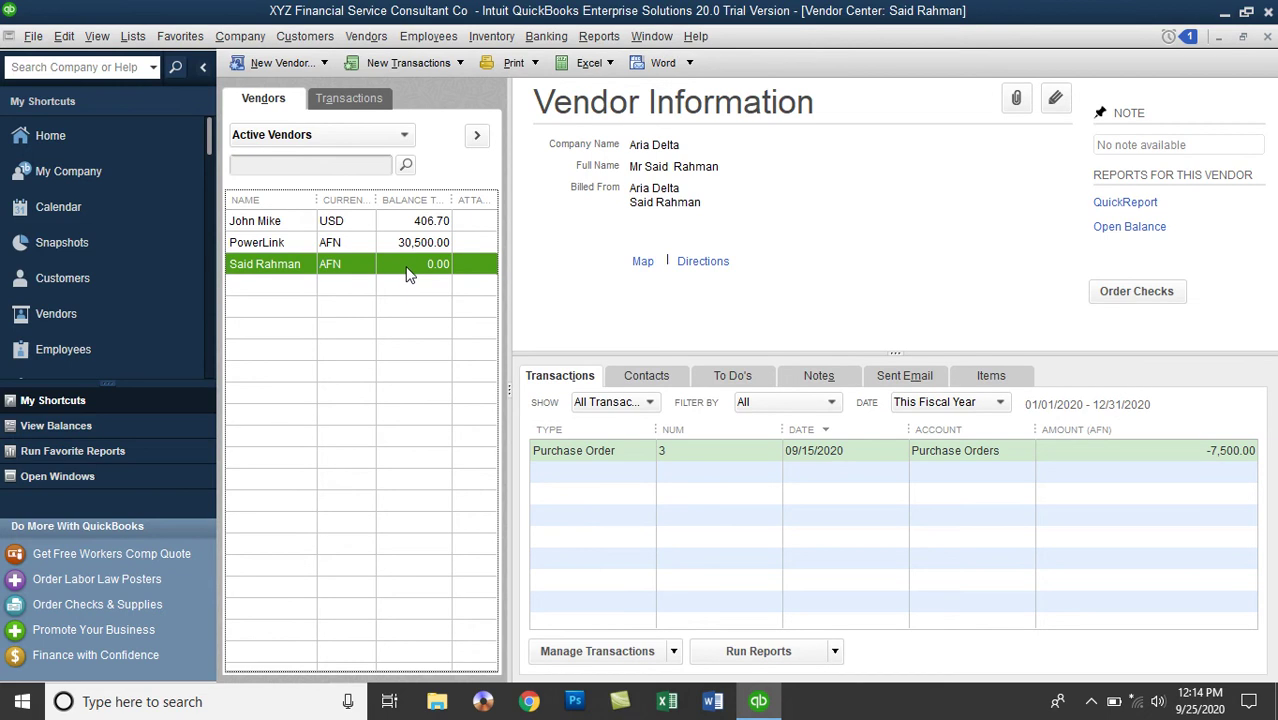
- Create an item receipt for the vendor without a bill, receiving against the open purchase order dated 09/15/2020
click(374, 40)
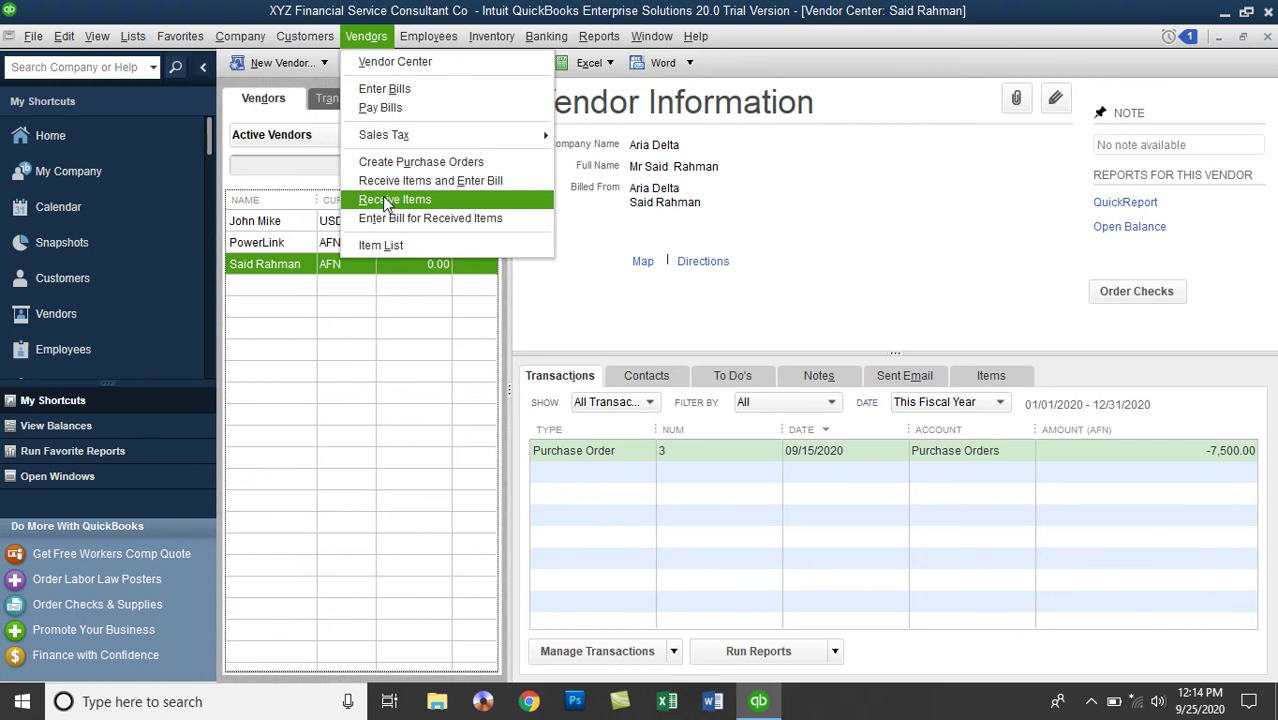
click(385, 200)
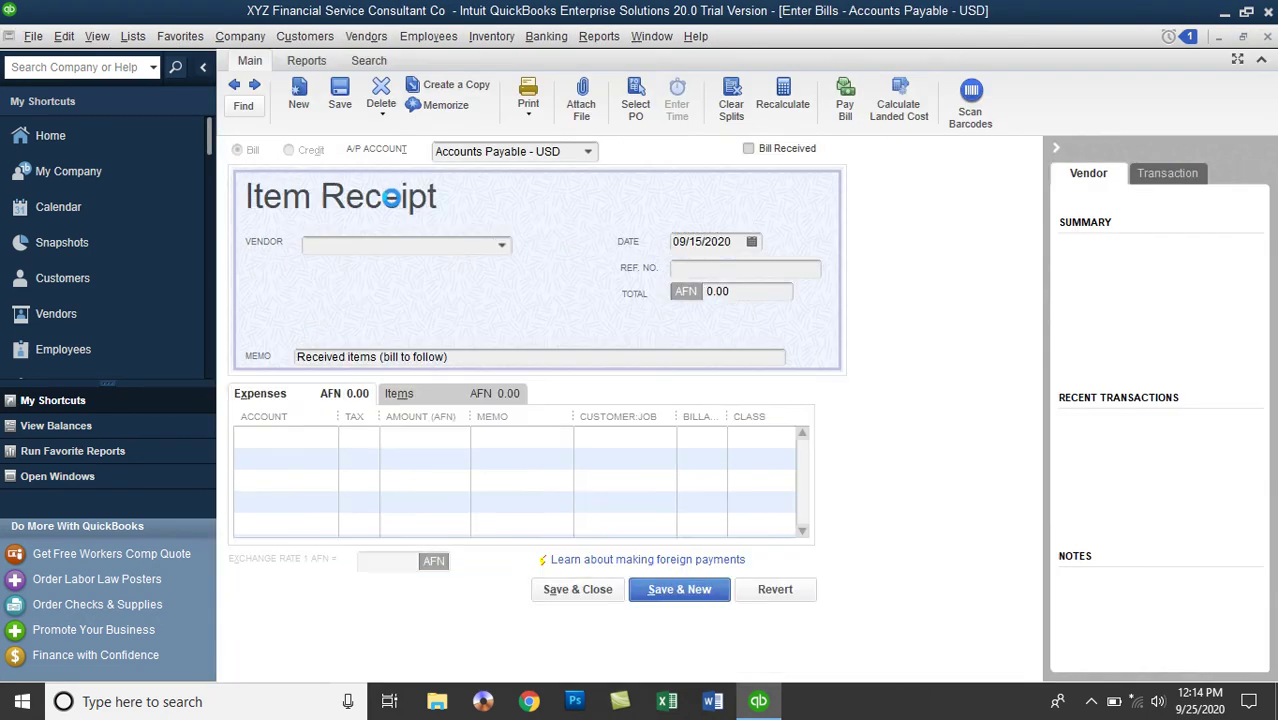
click(500, 243)
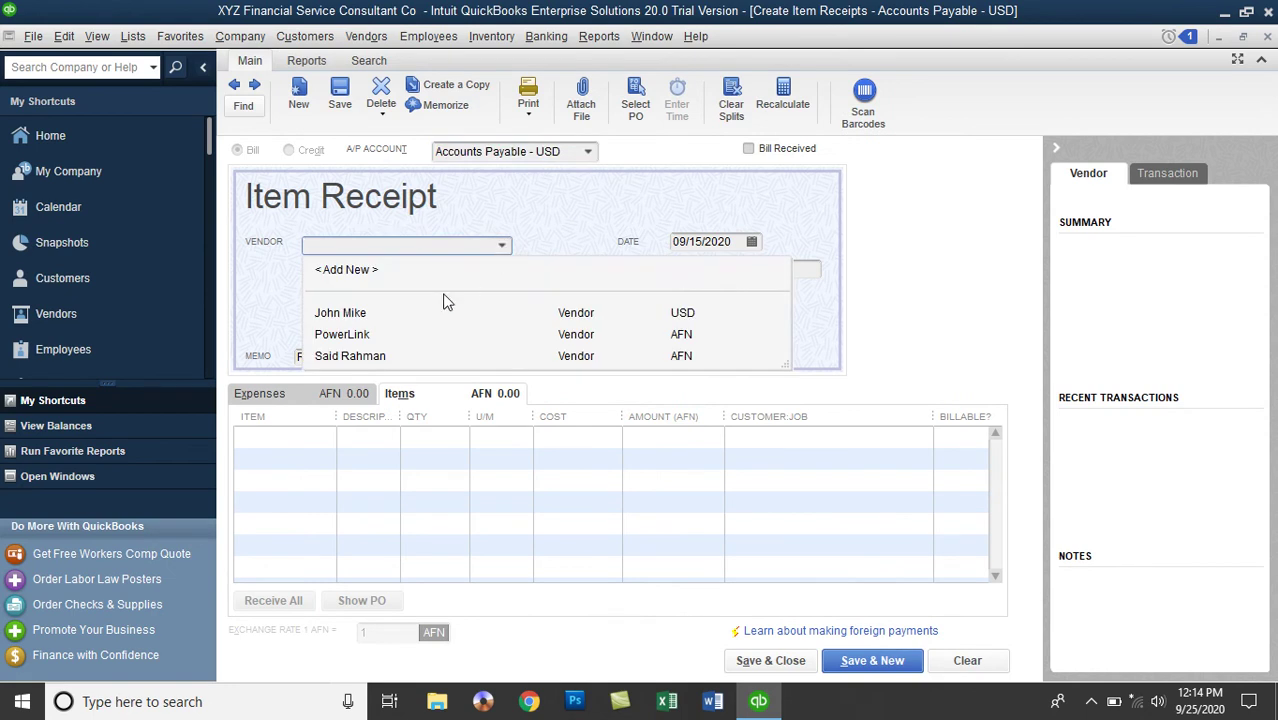
click(380, 358)
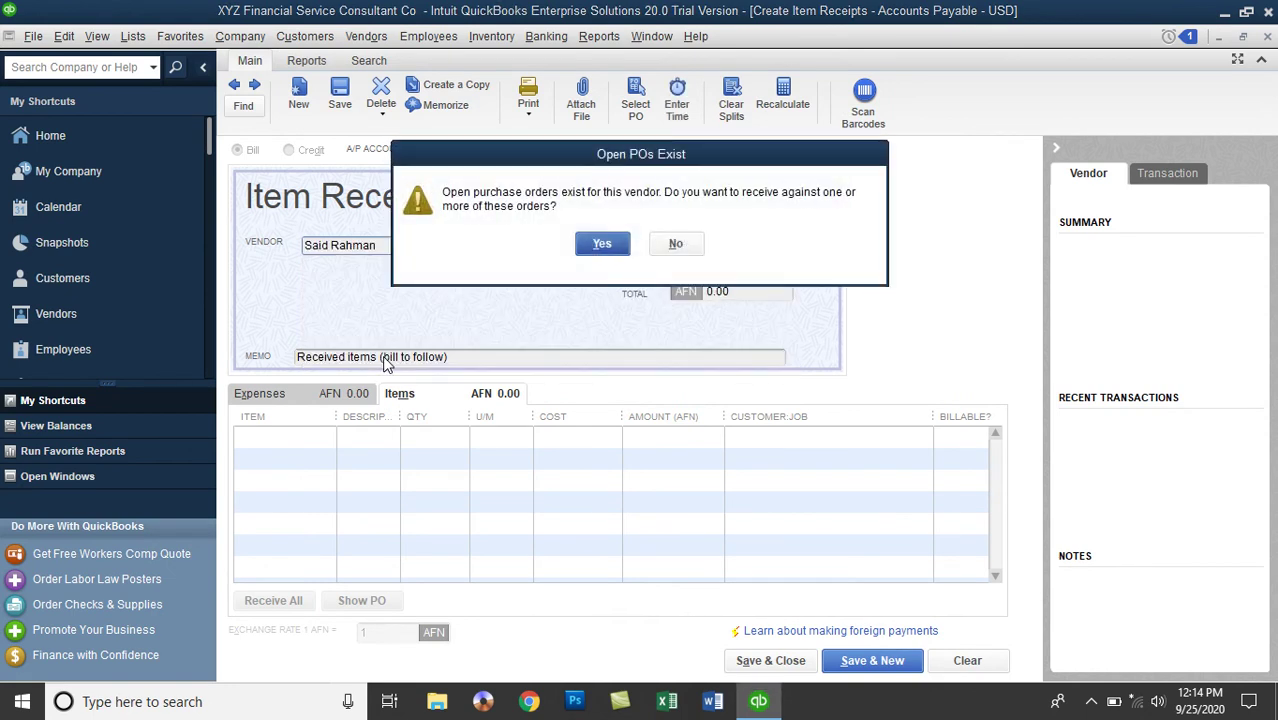
drag(568, 160, 785, 90)
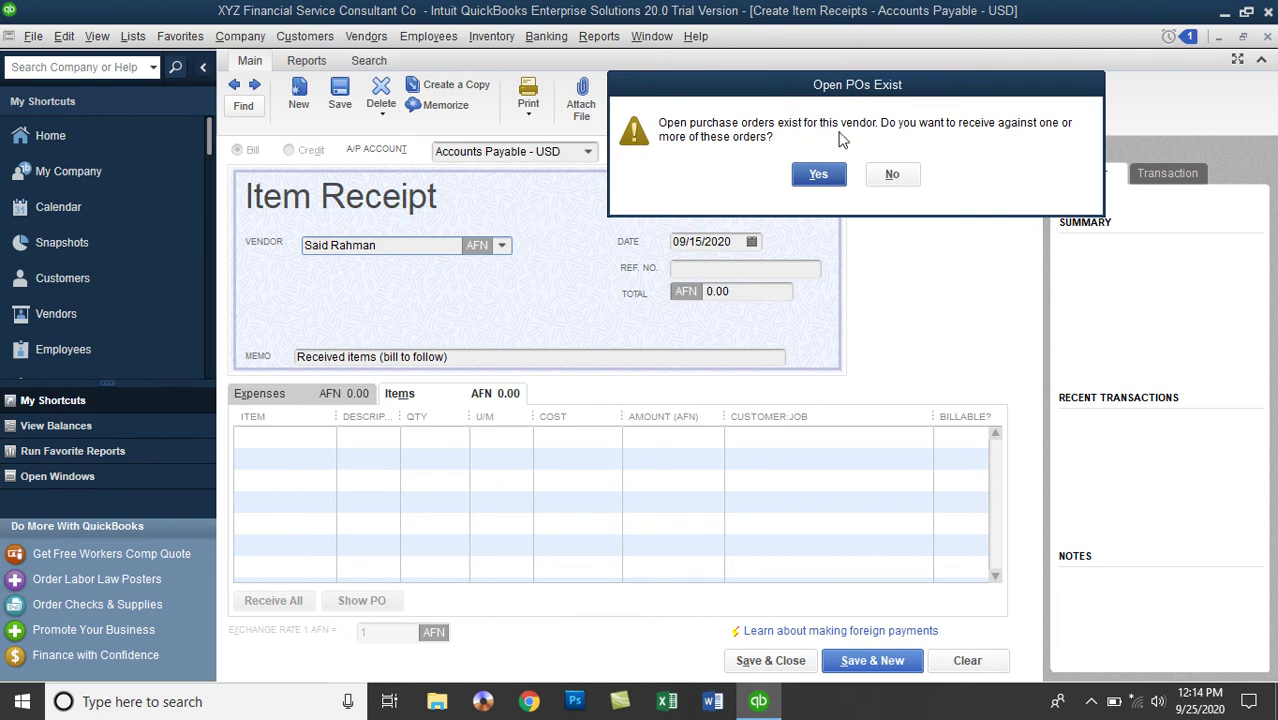
click(818, 176)
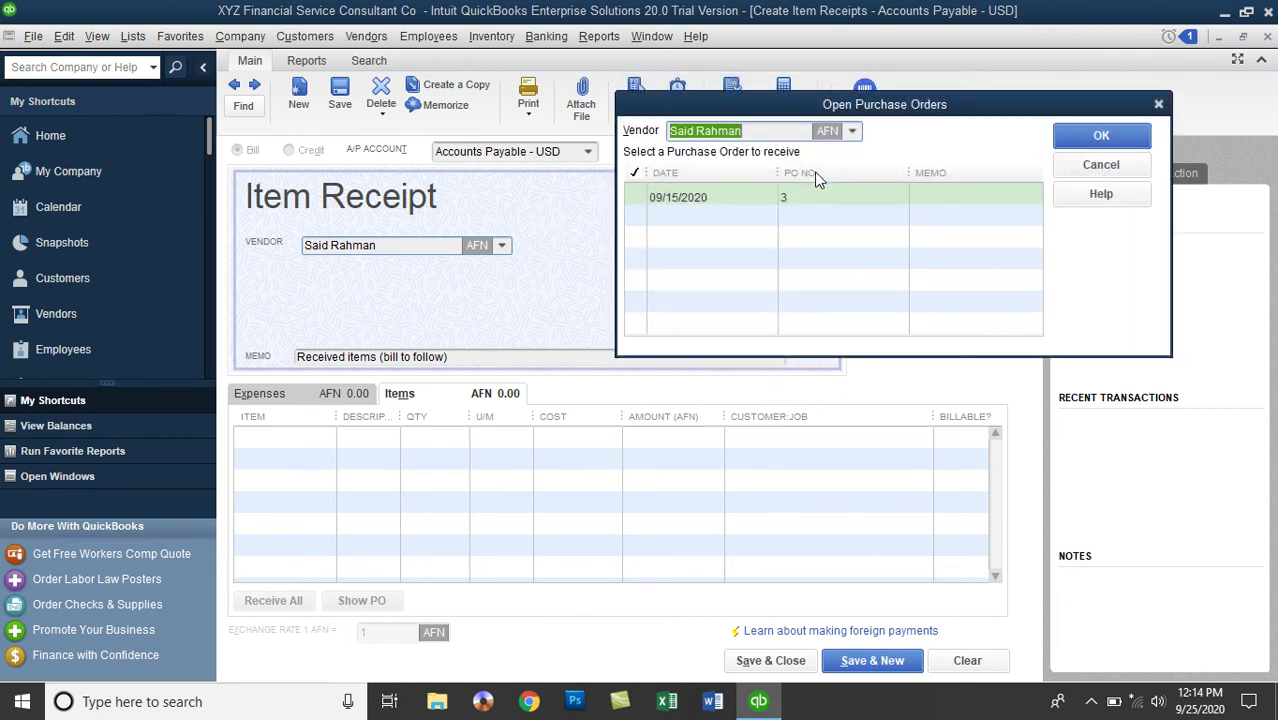
click(636, 192)
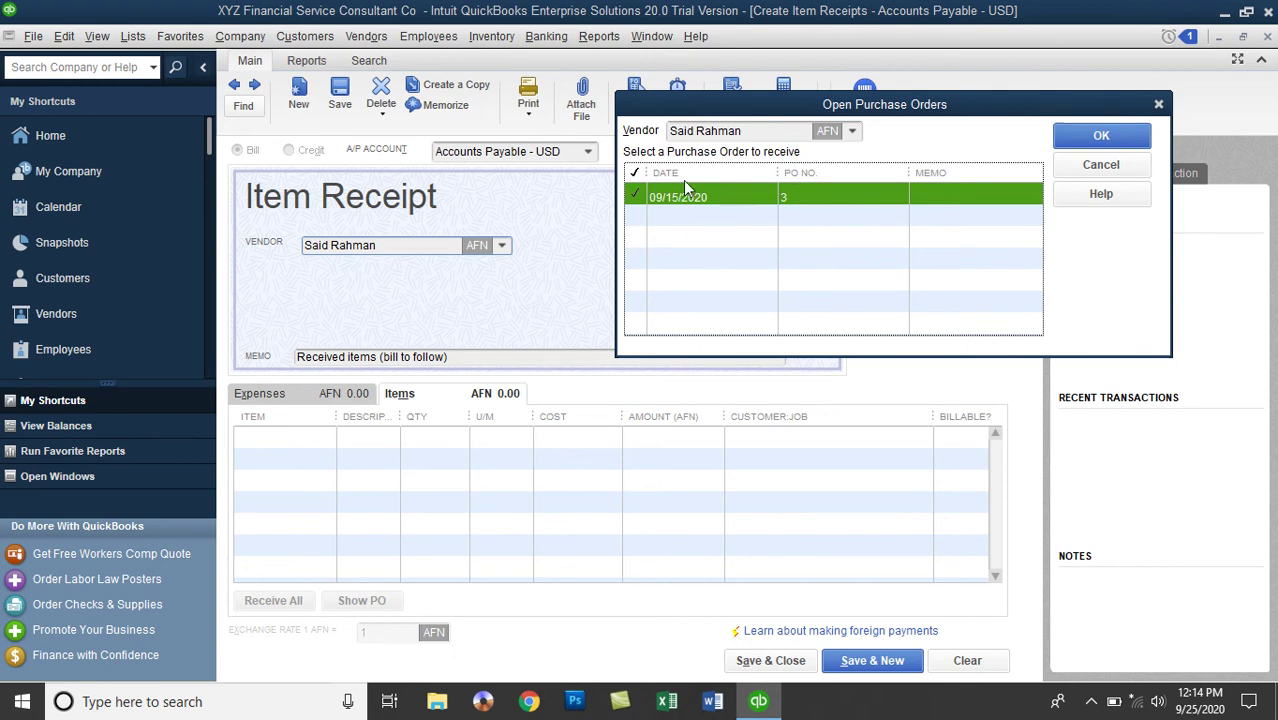
click(1103, 137)
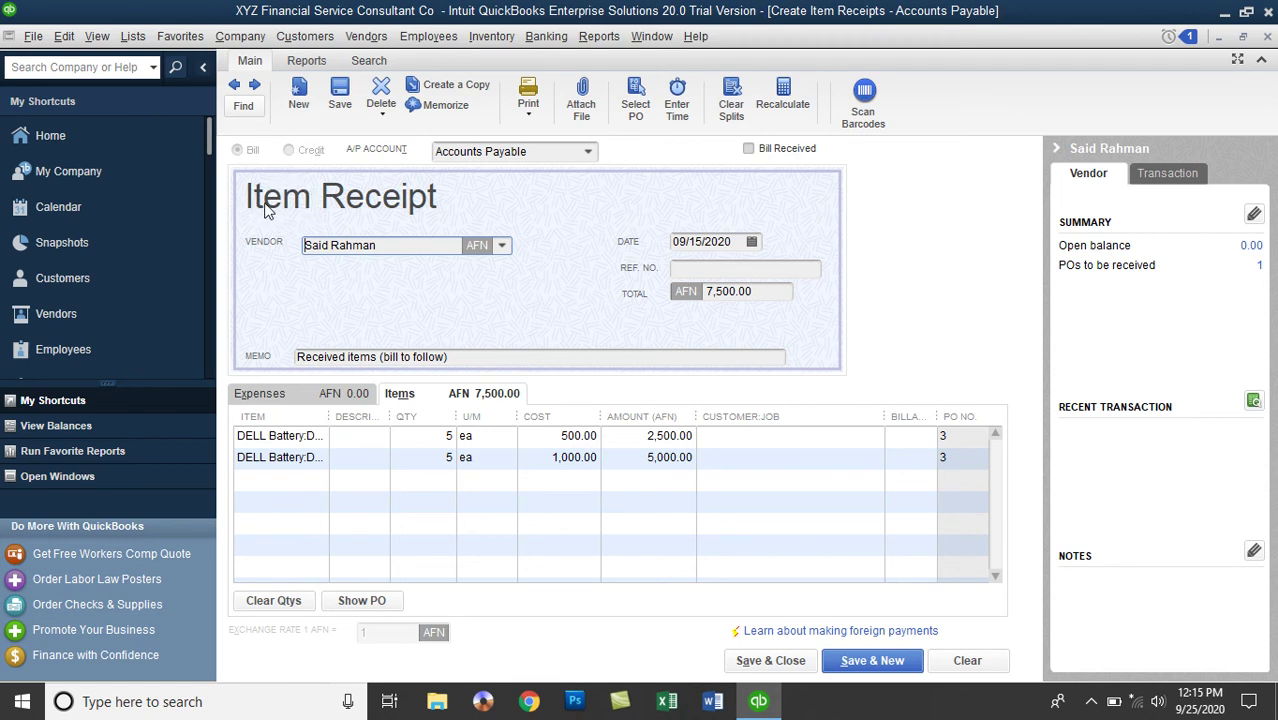
- Mark the item receipt as Bill Received to view the bill form, and switch it back to an item receipt
click(749, 148)
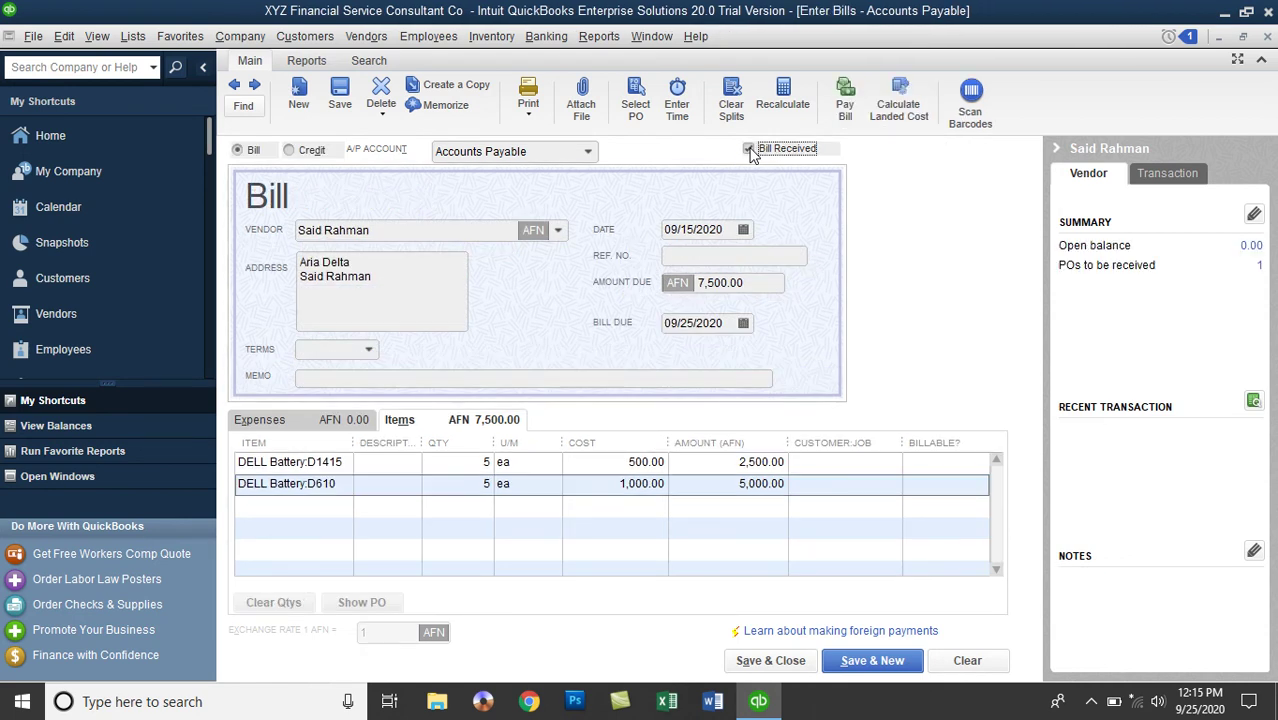
click(749, 148)
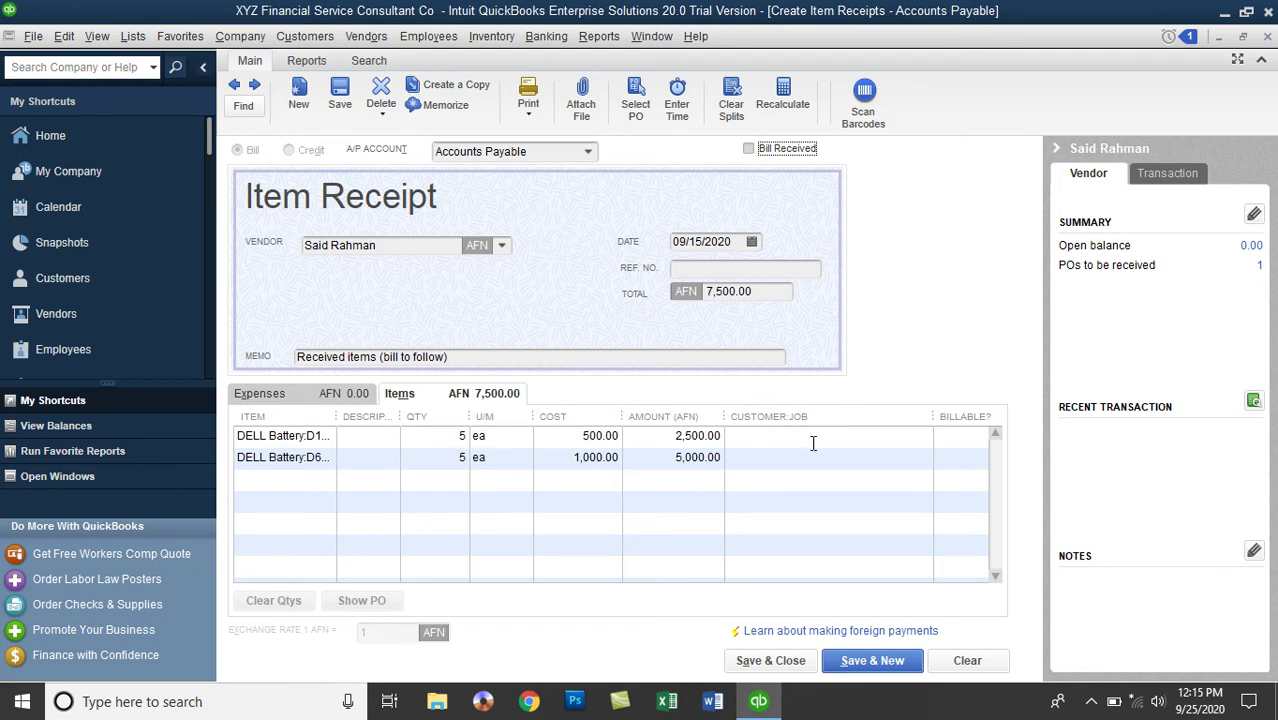
- Review the item receipt's customer, total and reference number fields, then save and close it
click(920, 442)
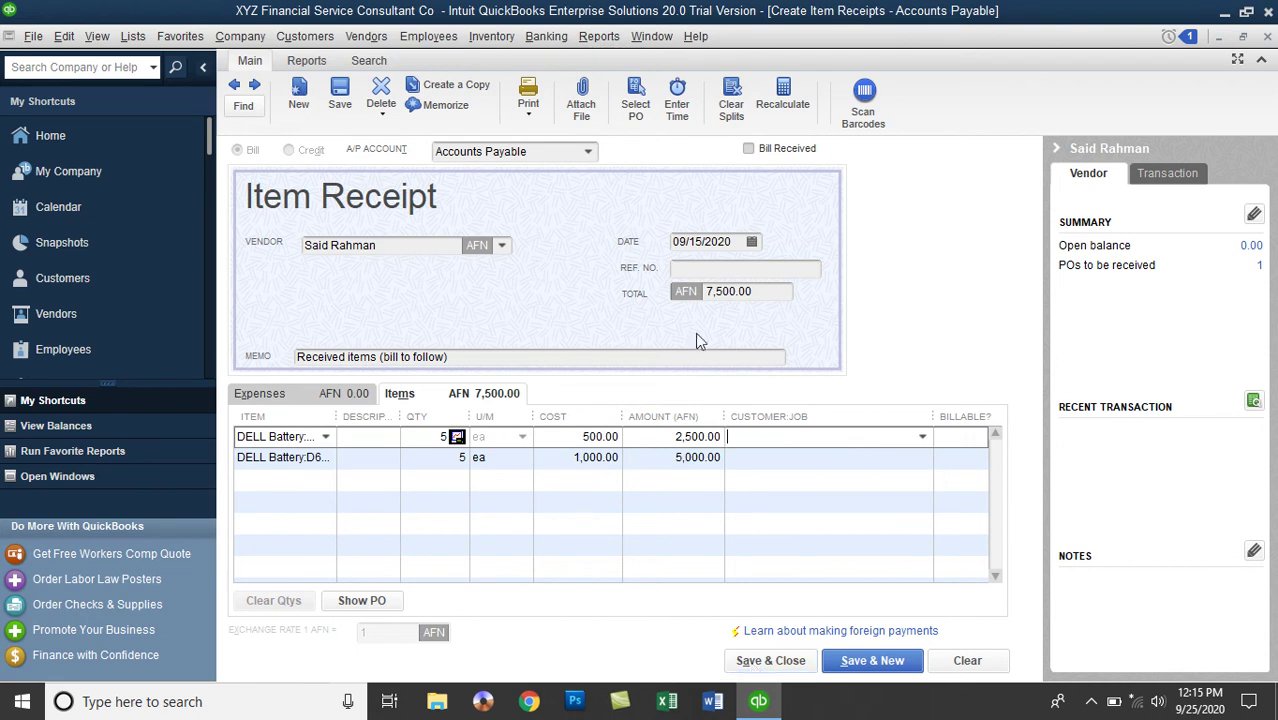
click(763, 294)
drag(767, 294, 665, 282)
click(698, 269)
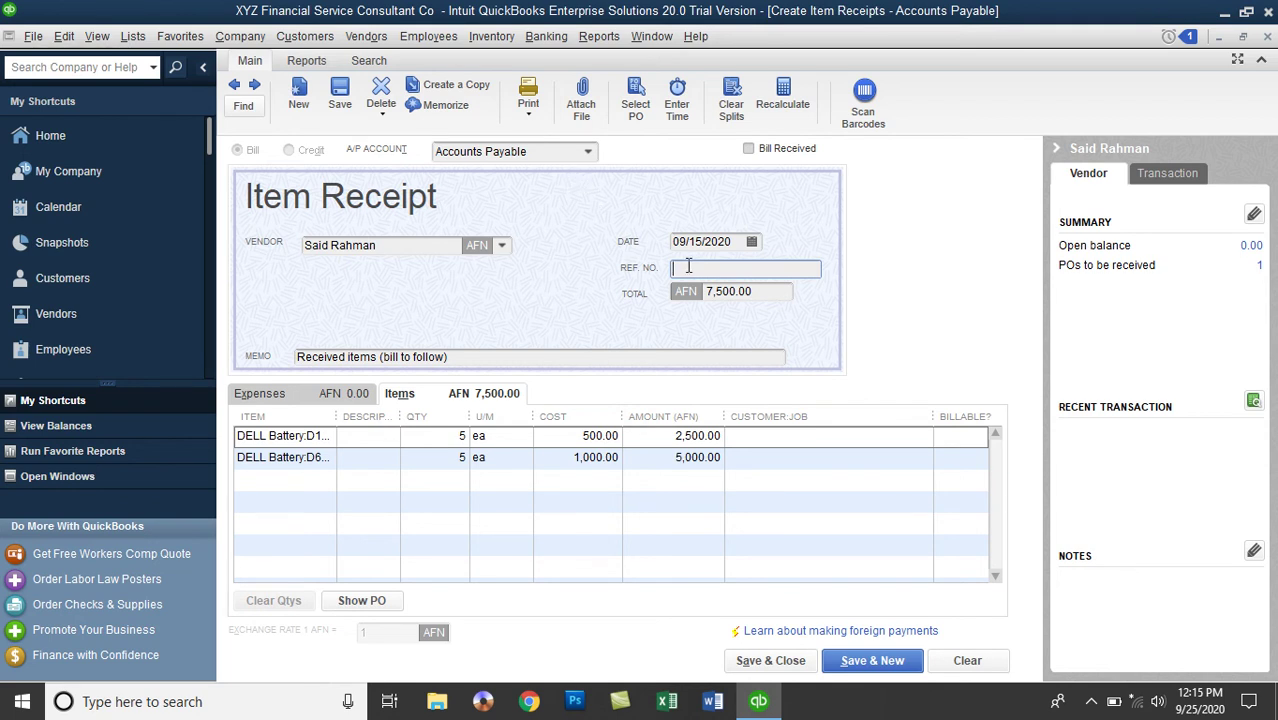
click(771, 660)
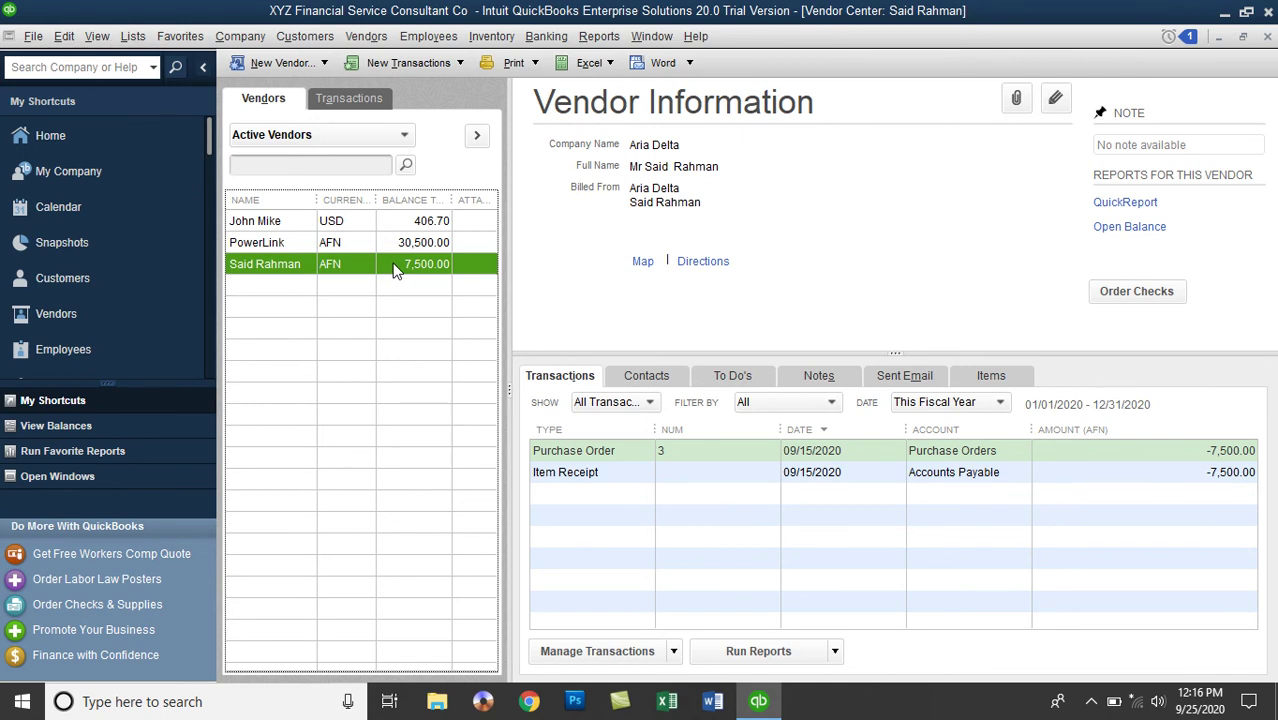
- View the records of PowerLink and the USD vendor in the vendor list
click(381, 42)
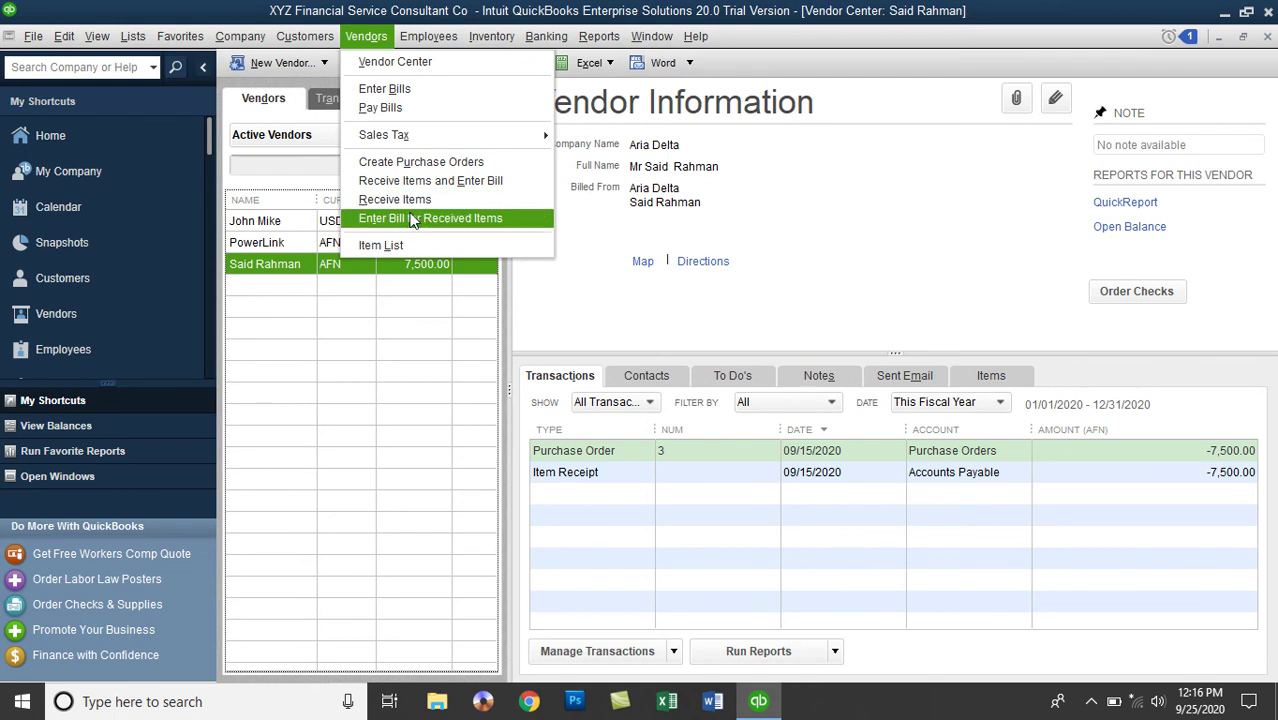
click(384, 255)
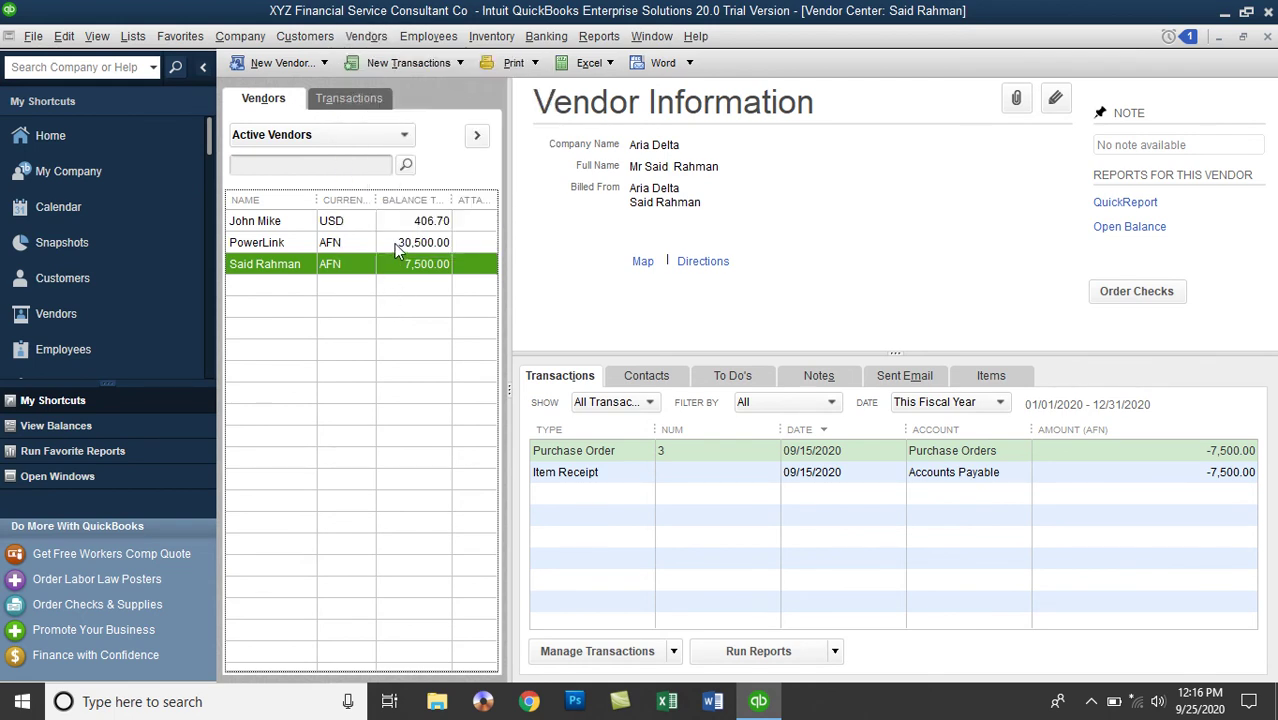
click(393, 244)
click(407, 222)
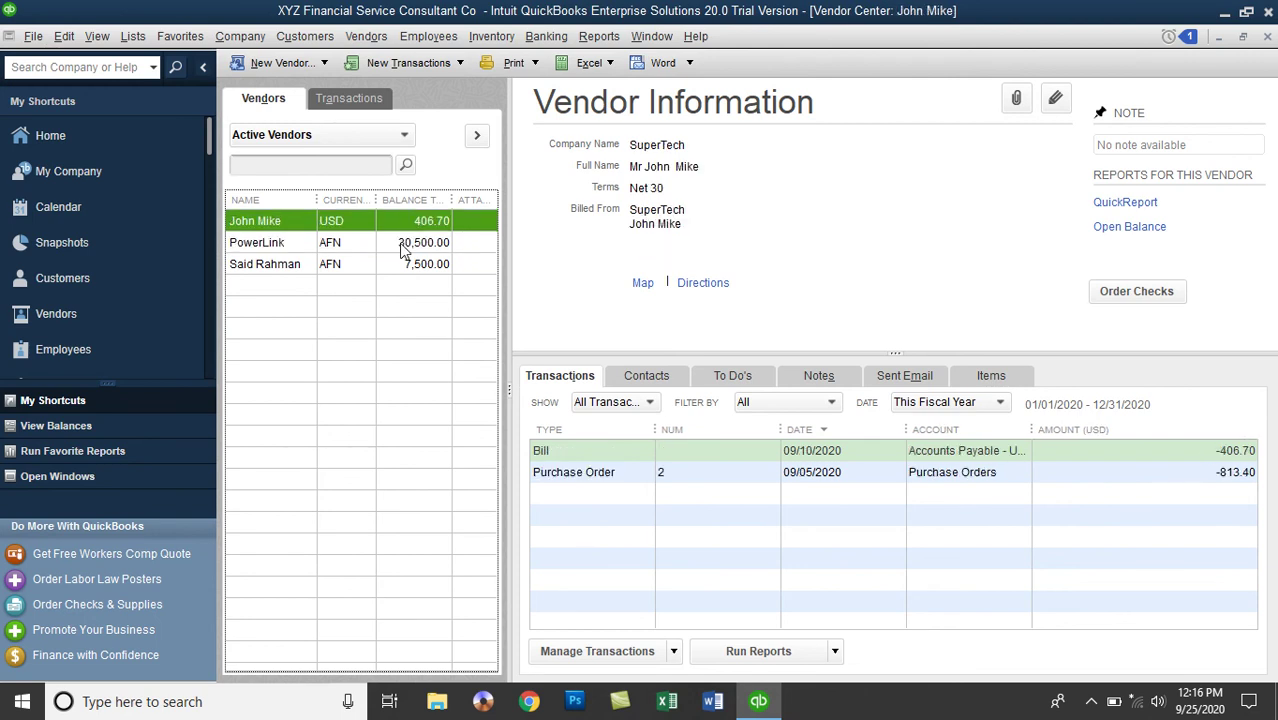
- View the Aria Delta vendor's record, and check the unpaid bills under both Accounts Payable and Accounts Payable - USD
click(403, 245)
click(414, 266)
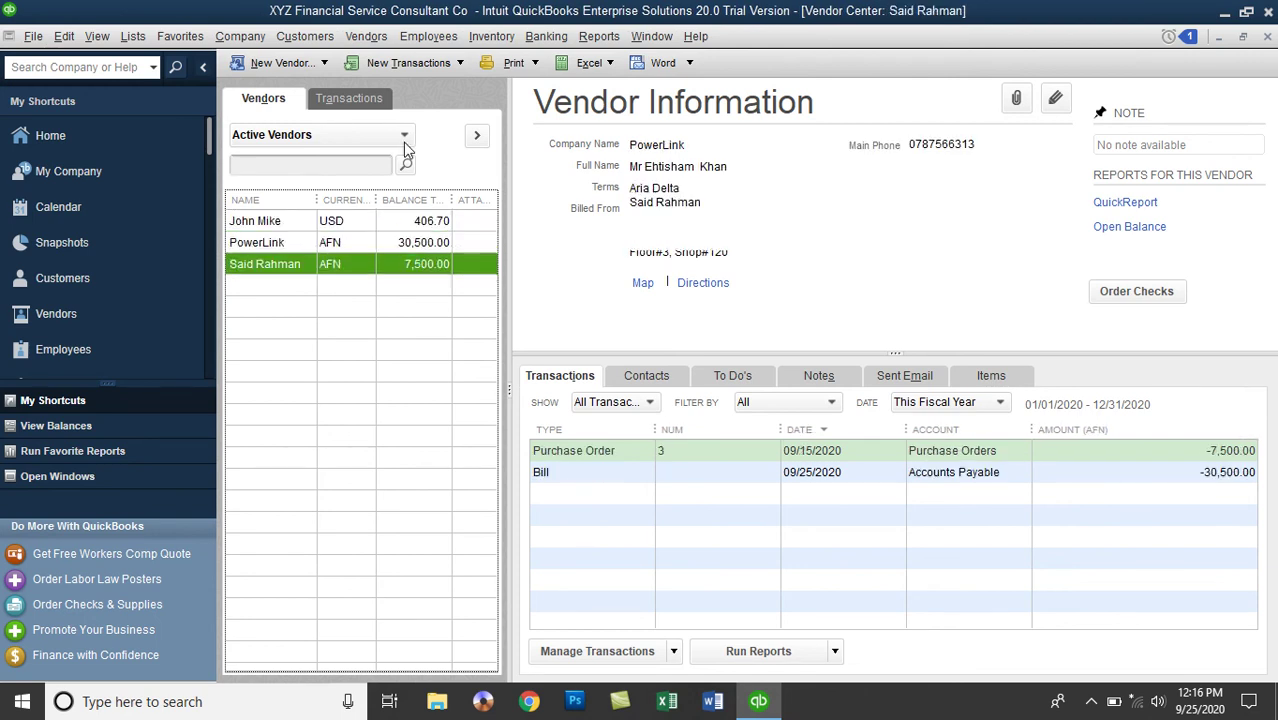
click(366, 37)
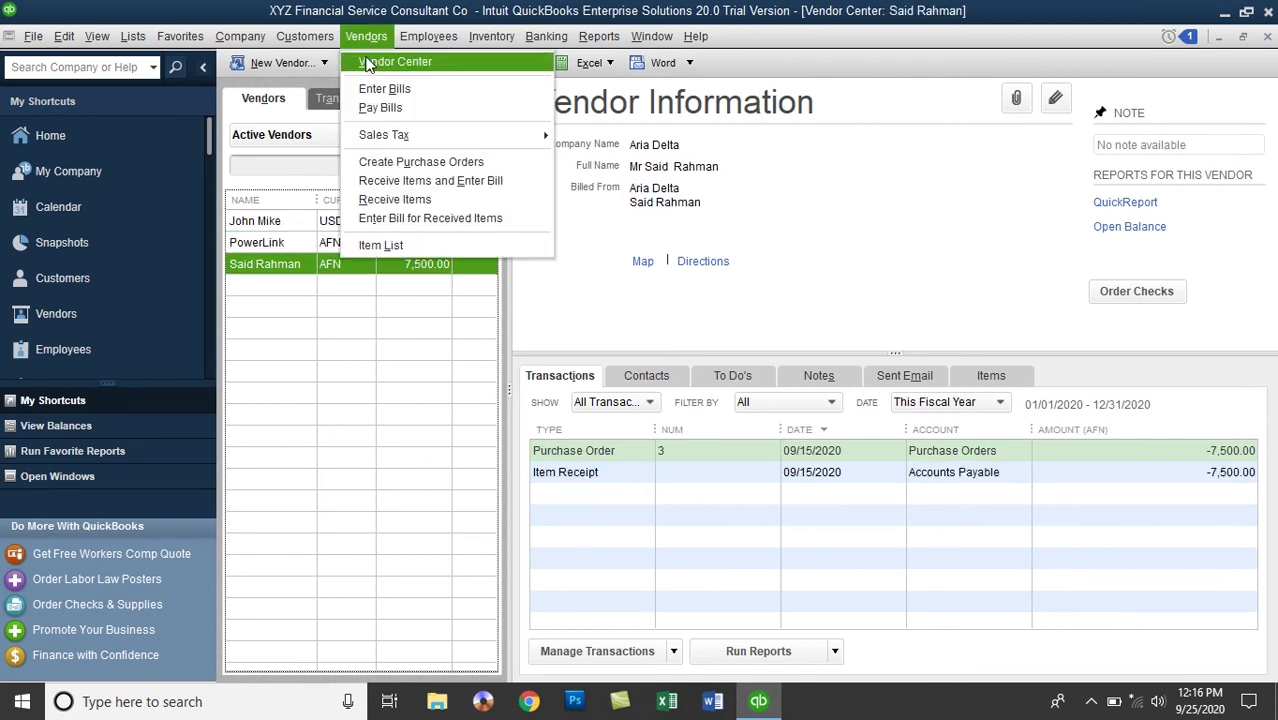
click(381, 108)
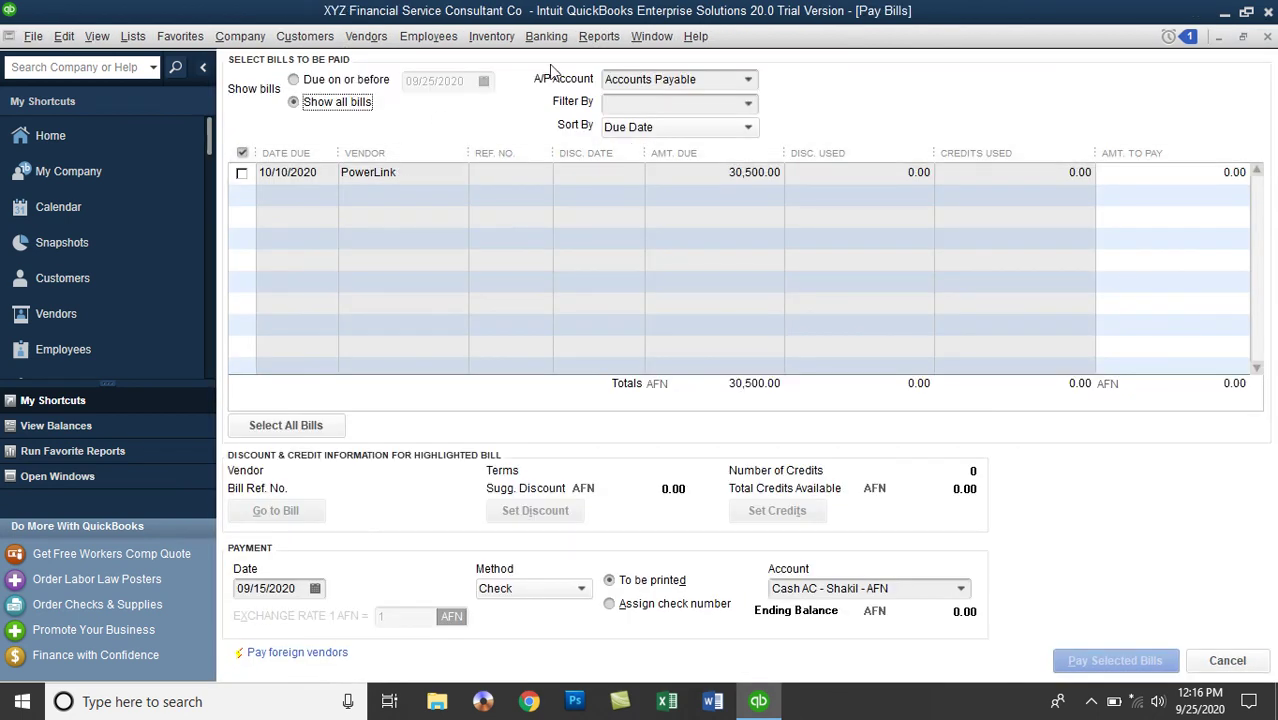
click(748, 80)
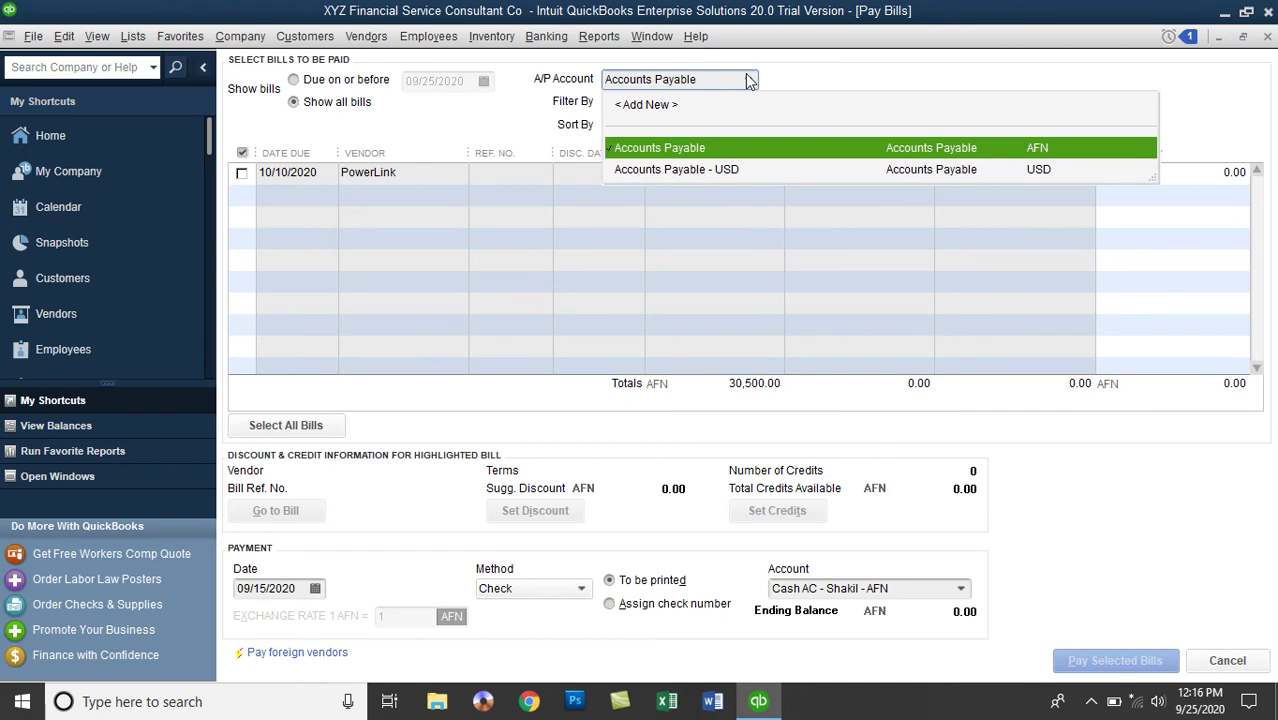
click(663, 149)
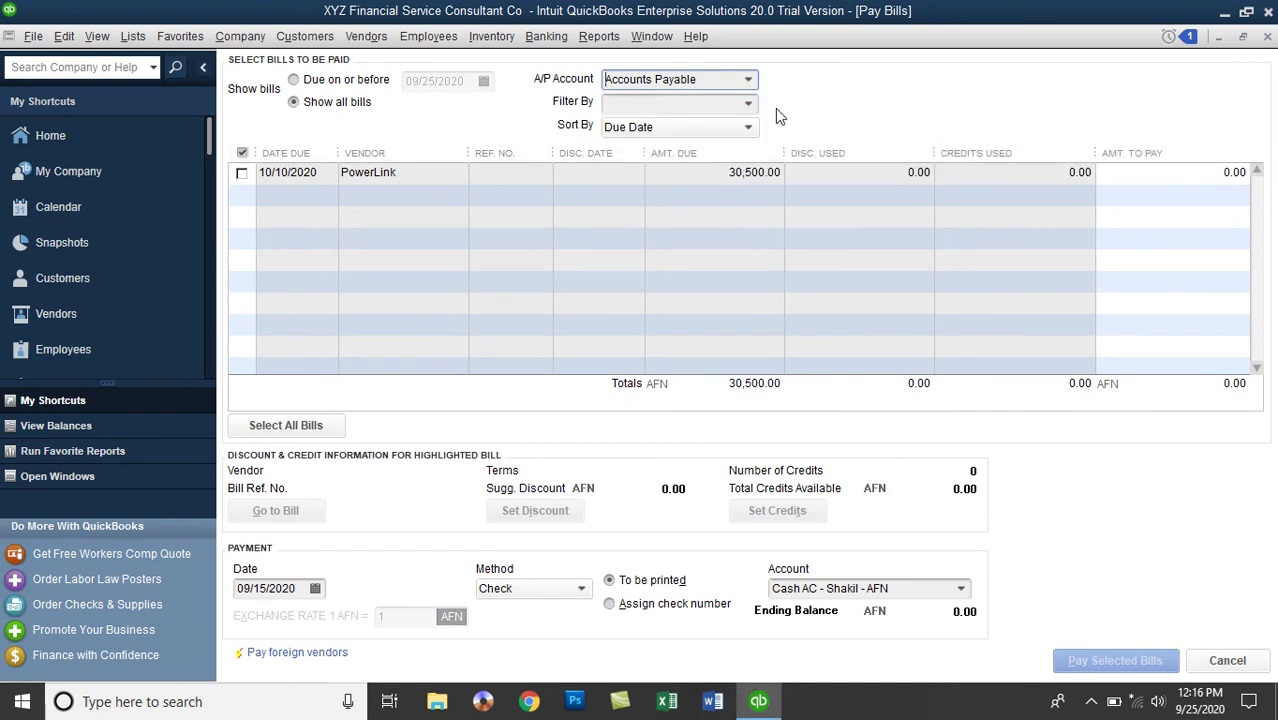
click(749, 82)
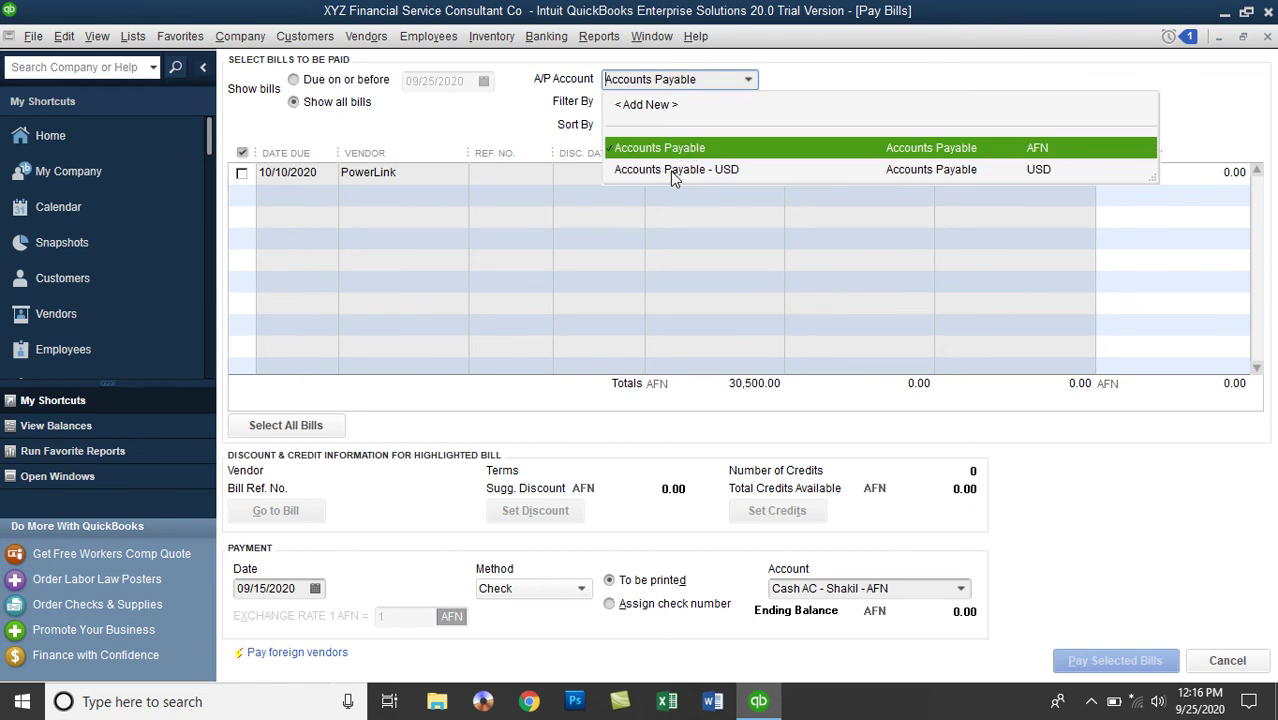
click(672, 170)
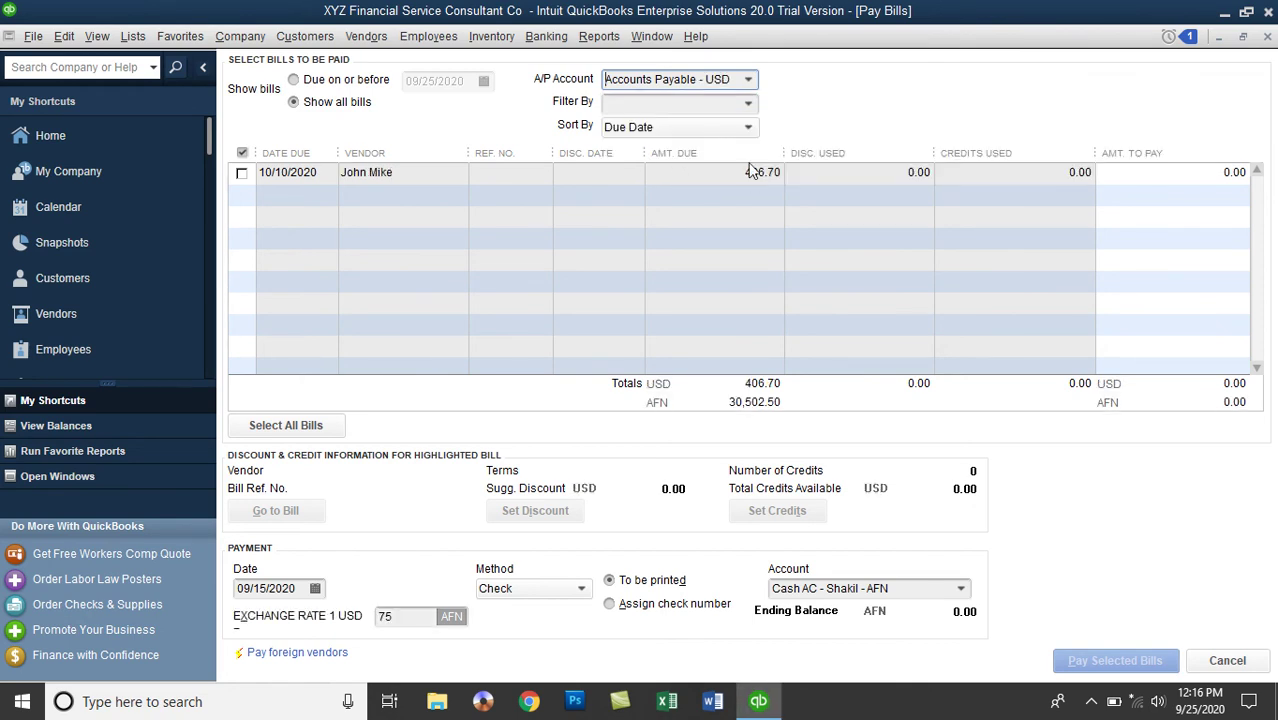
click(750, 82)
click(684, 151)
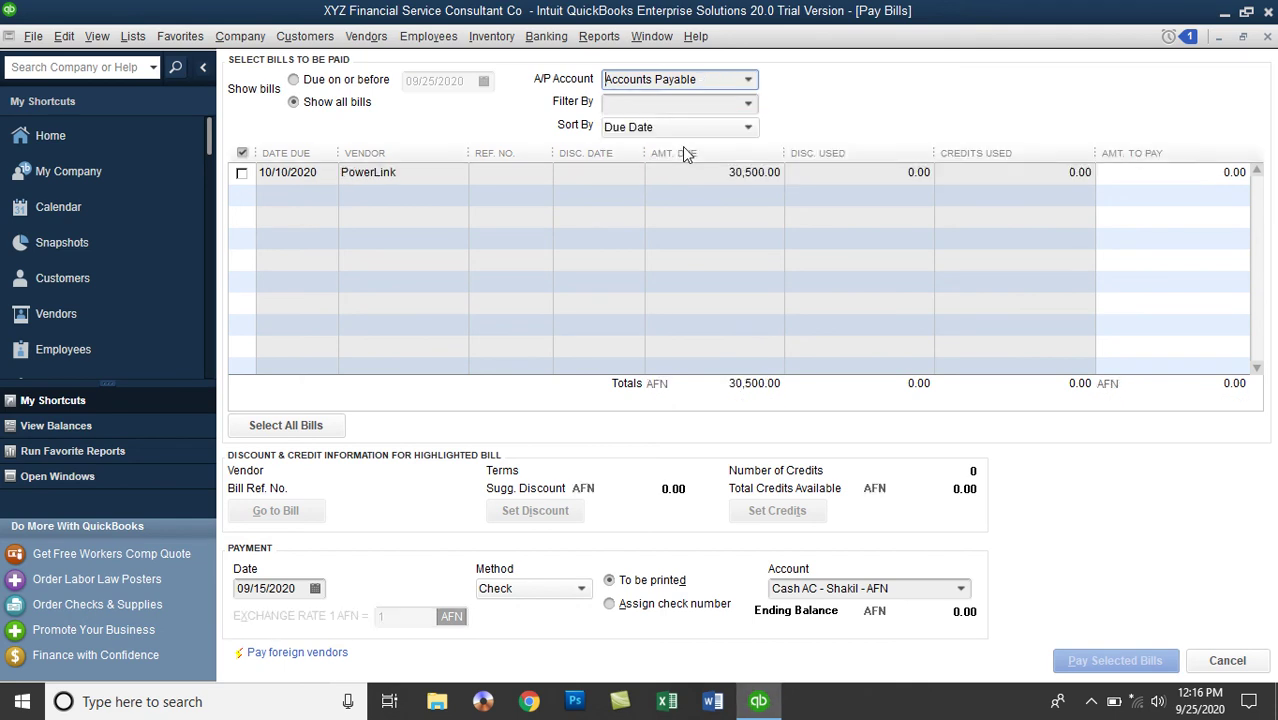
click(1266, 37)
- Start a bill for received items from the Aria Delta vendor, using the item receipt dated 09/15/2020
click(370, 37)
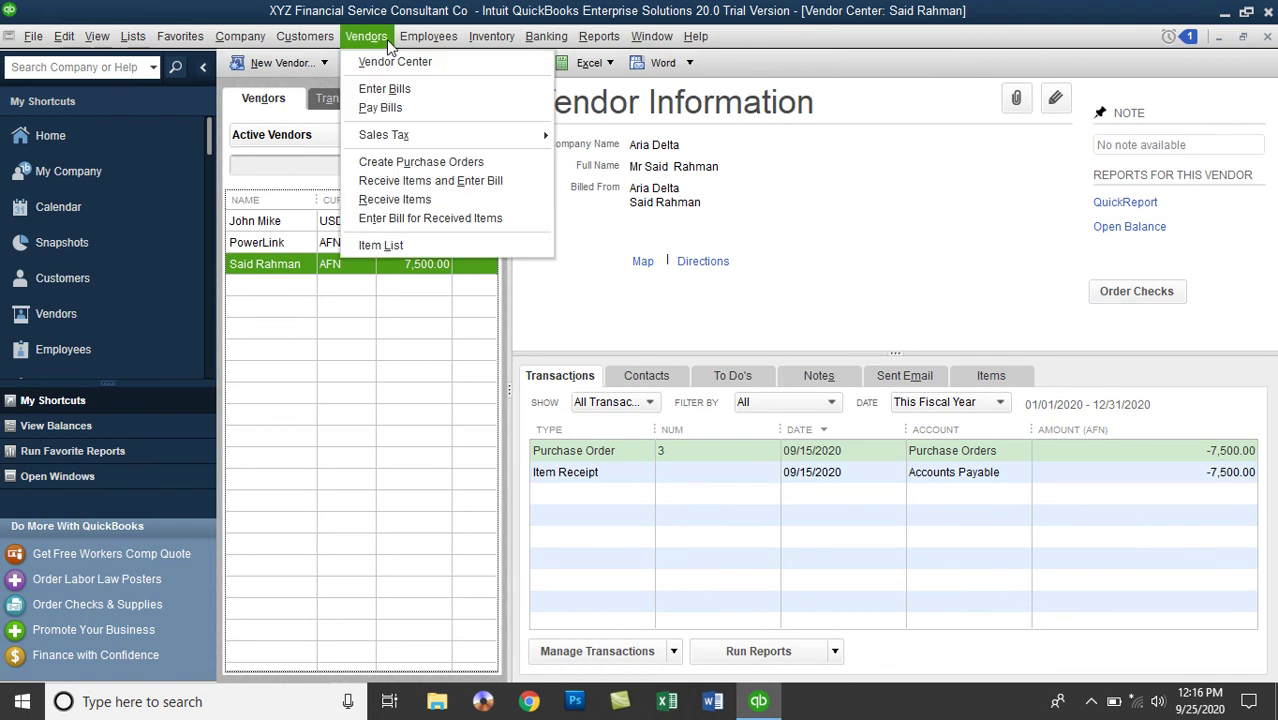
click(463, 222)
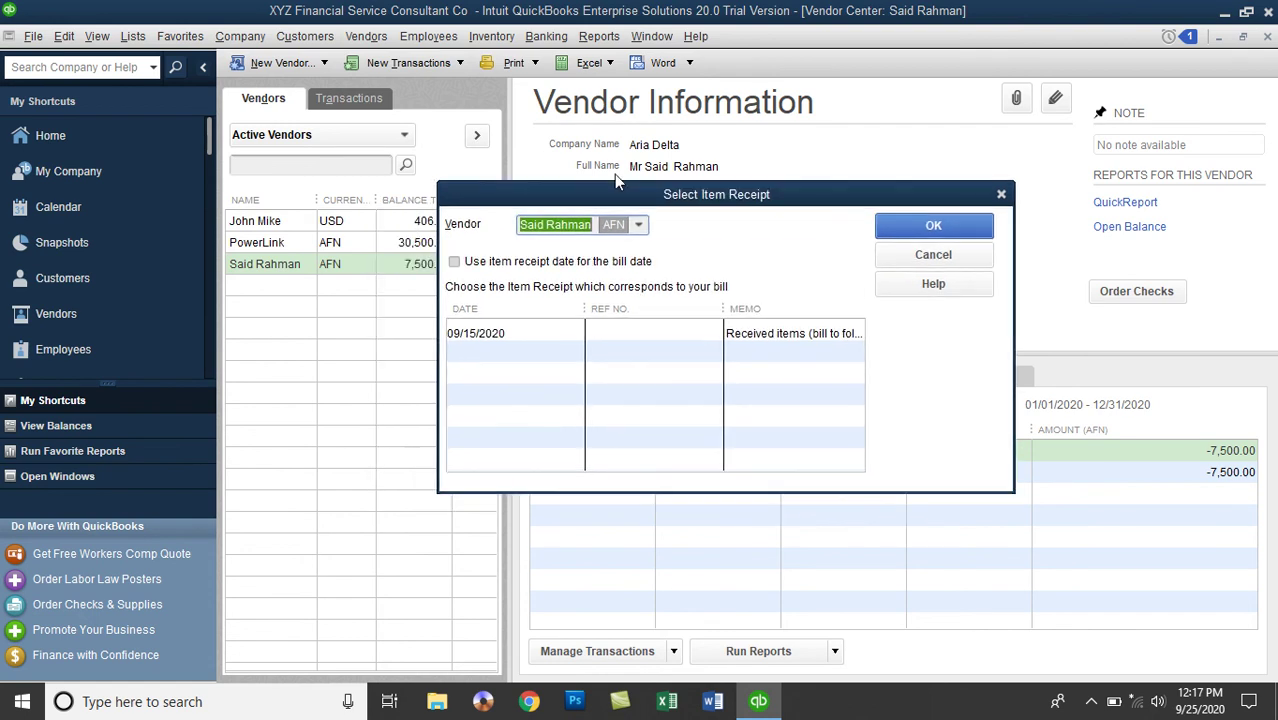
click(767, 121)
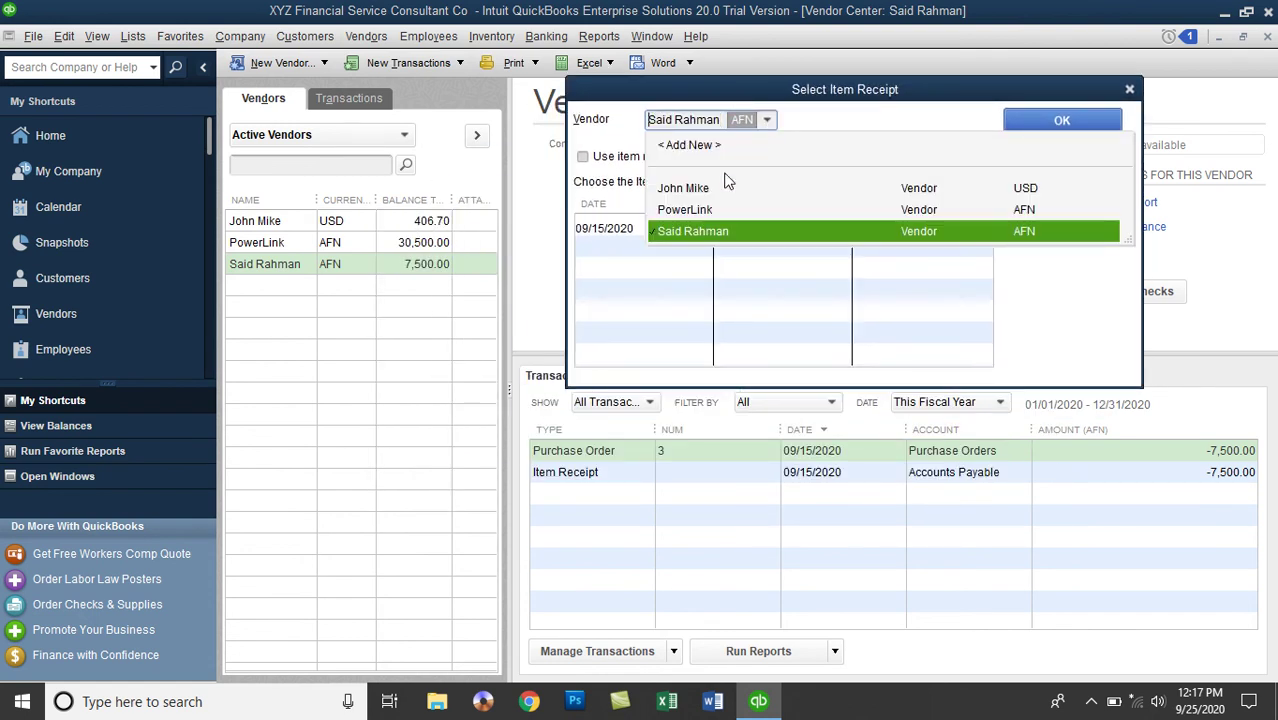
click(687, 231)
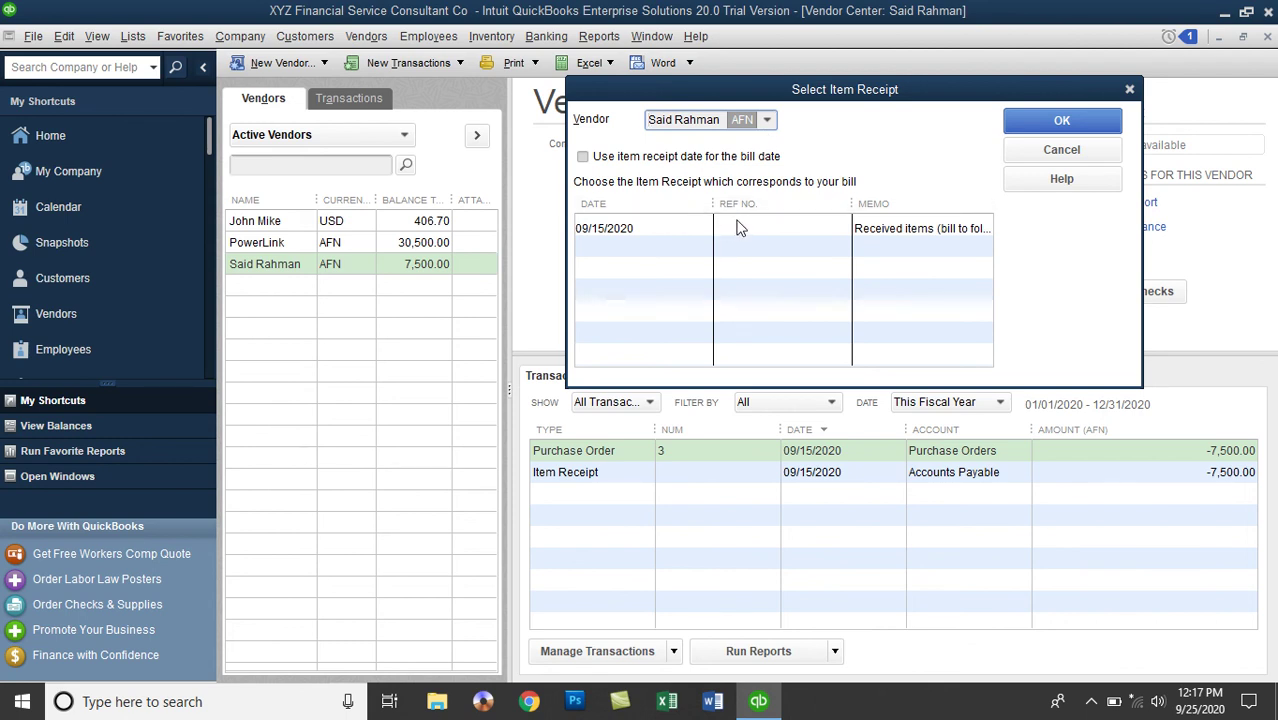
click(737, 229)
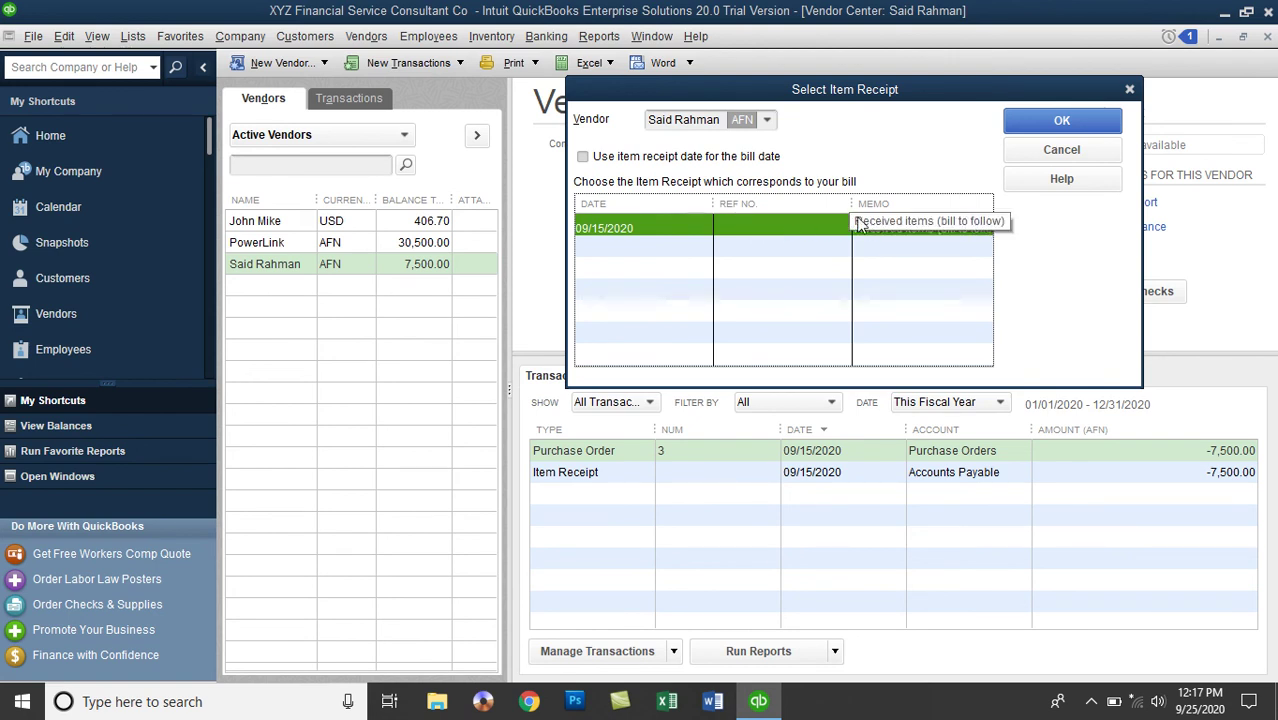
drag(857, 206, 779, 206)
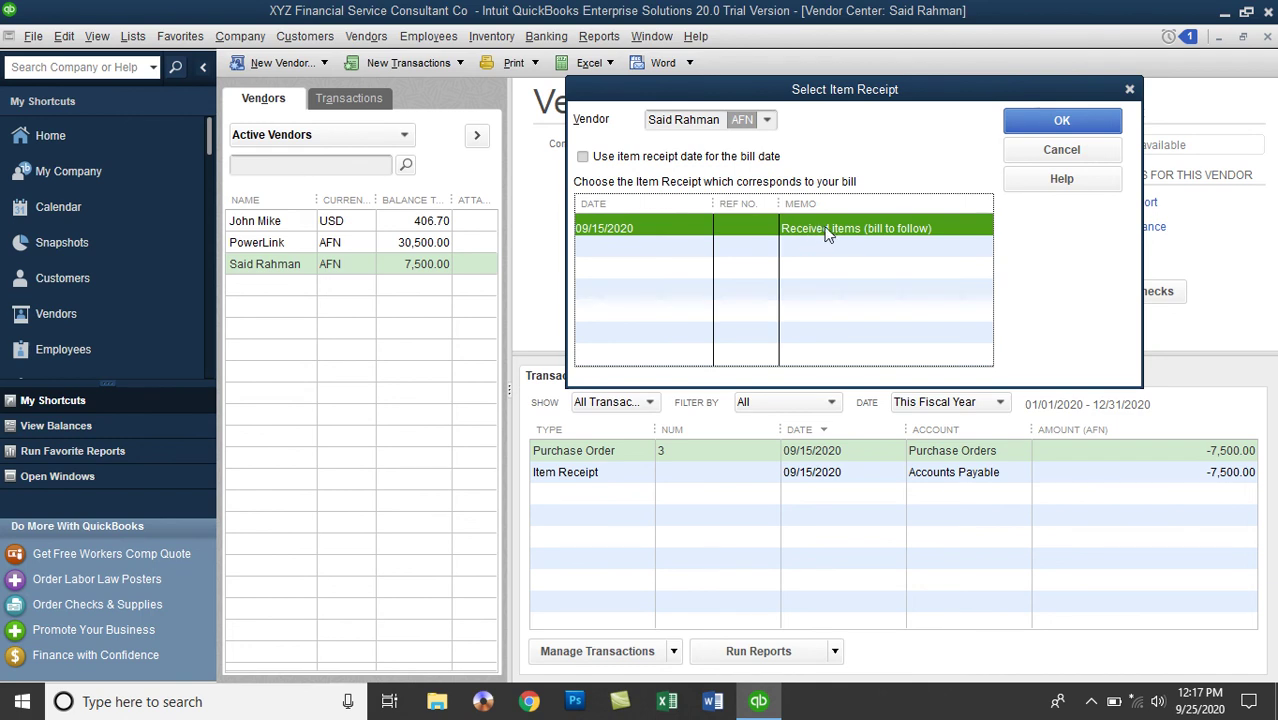
click(1029, 115)
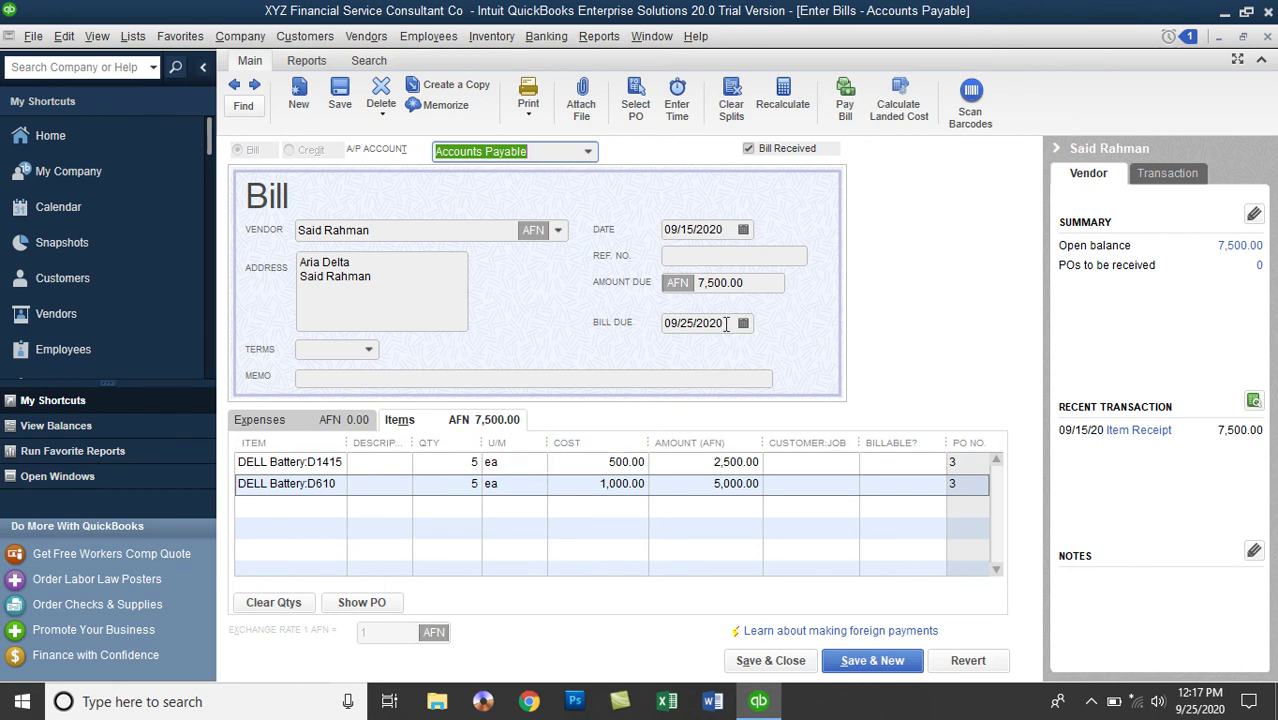
- Set the bill's date to 09/20/2020 and its reference number to INV#101020
click(743, 231)
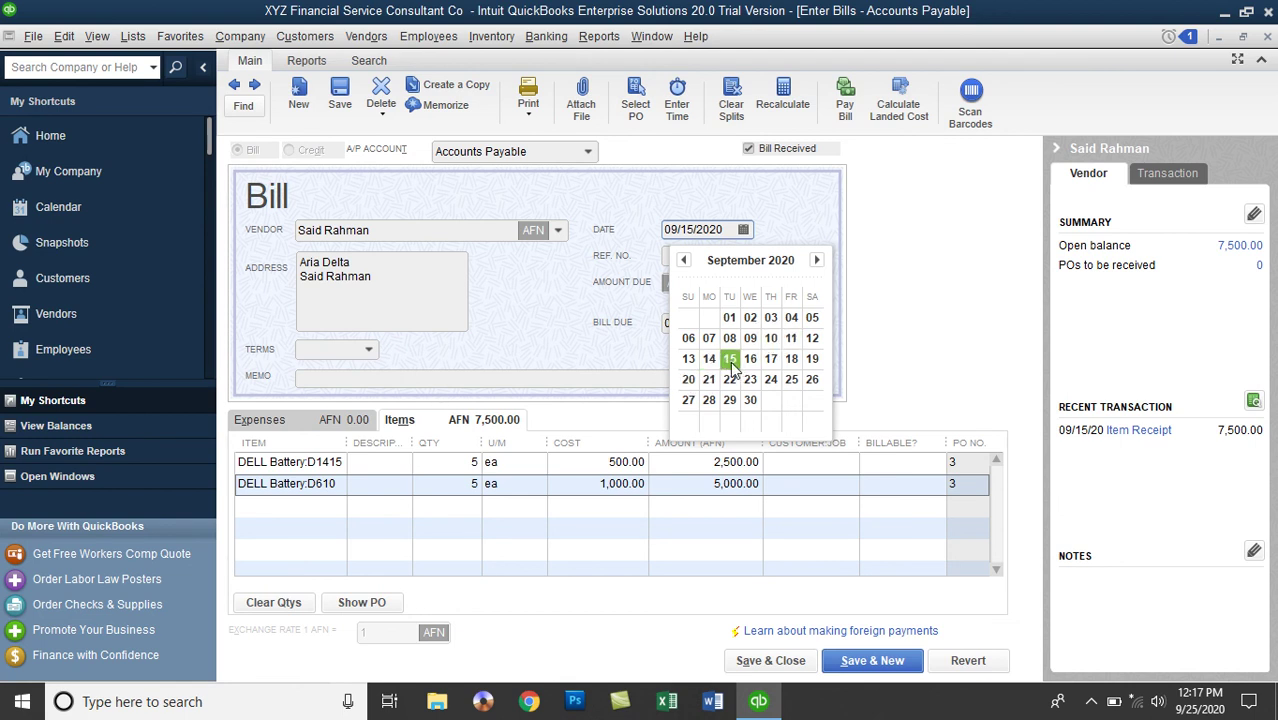
click(689, 380)
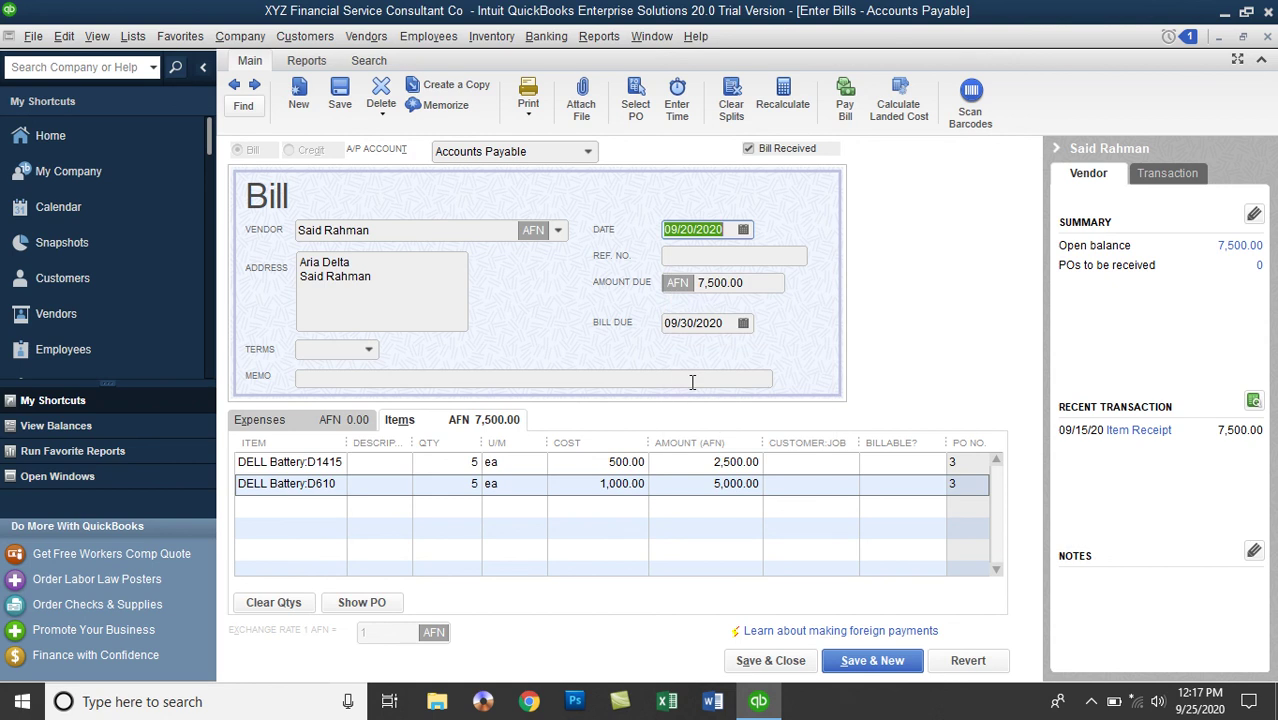
click(697, 257)
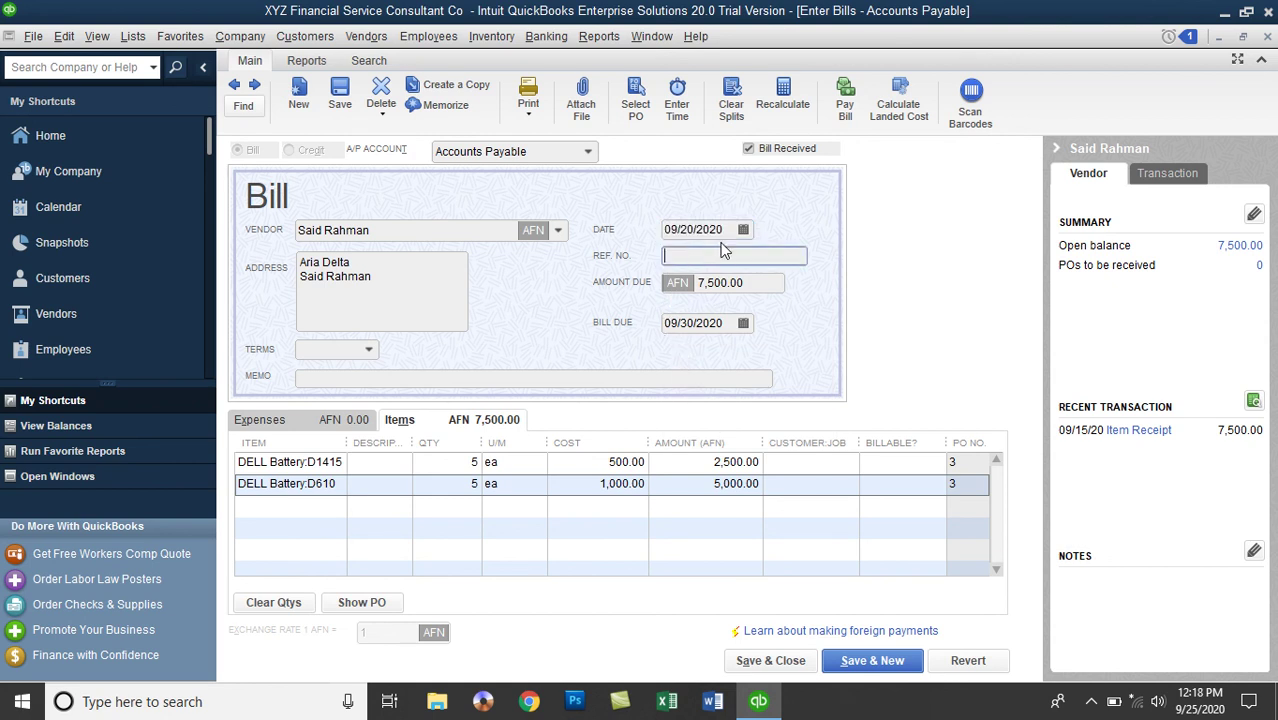
text(1)
text(NV#)
text(101020)
- Set the bill's terms to Net 15, save and close it, and make the terms change permanent for the vendor
drag(754, 282, 698, 300)
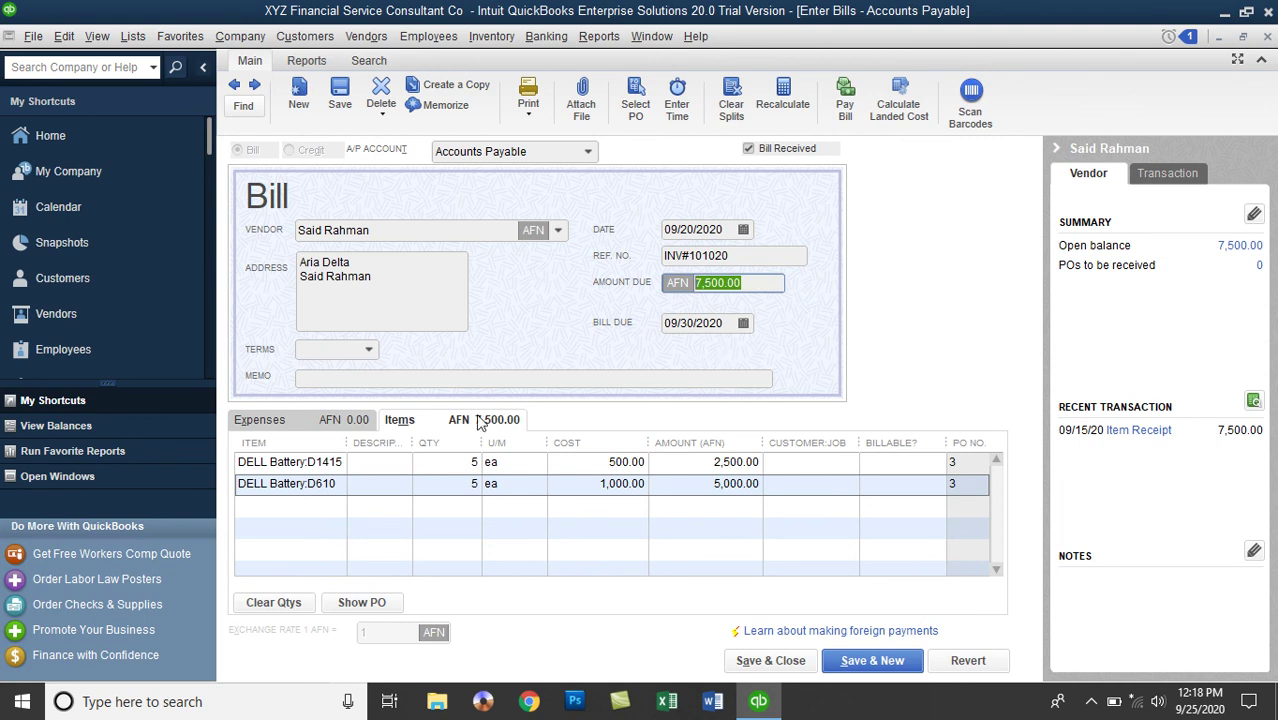
click(368, 352)
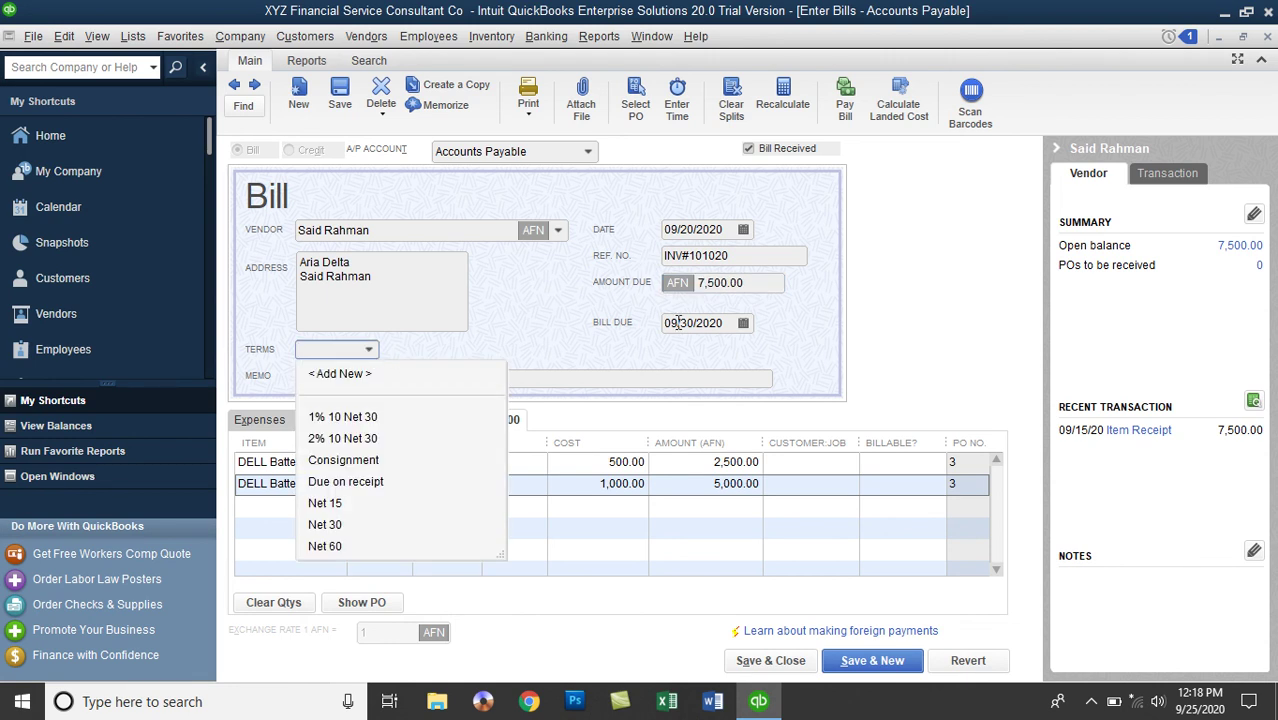
click(340, 505)
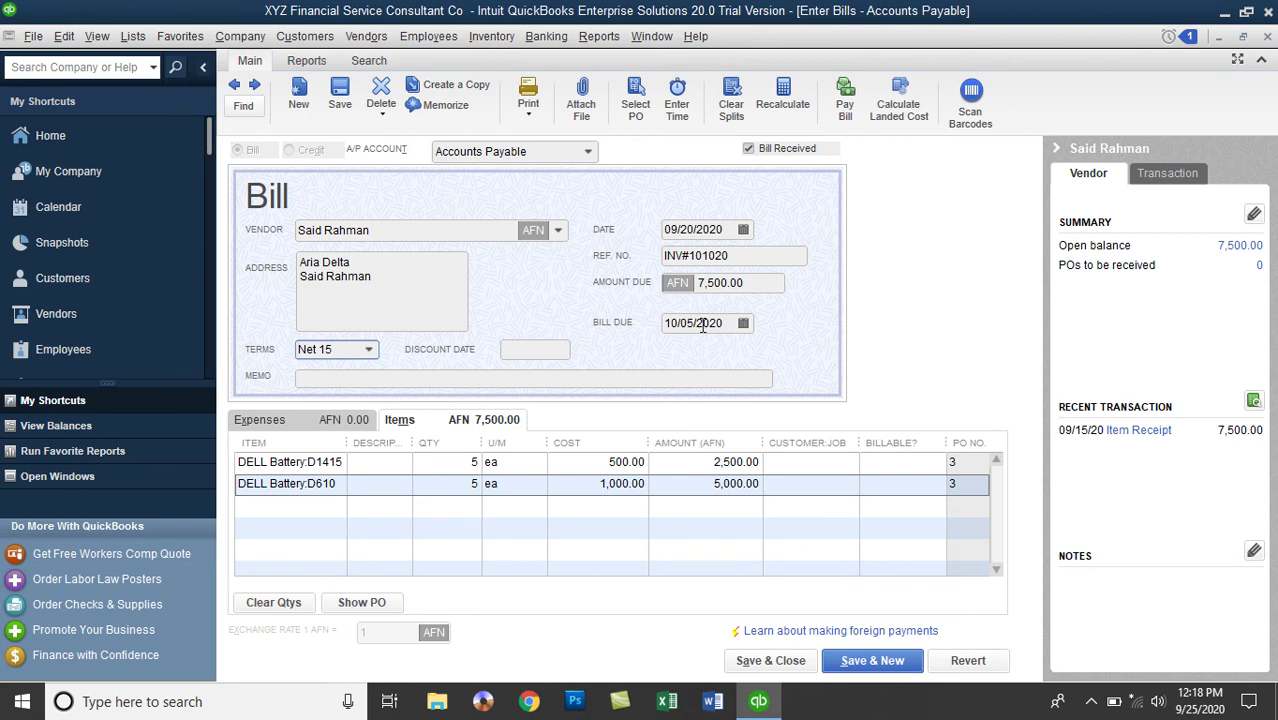
click(768, 661)
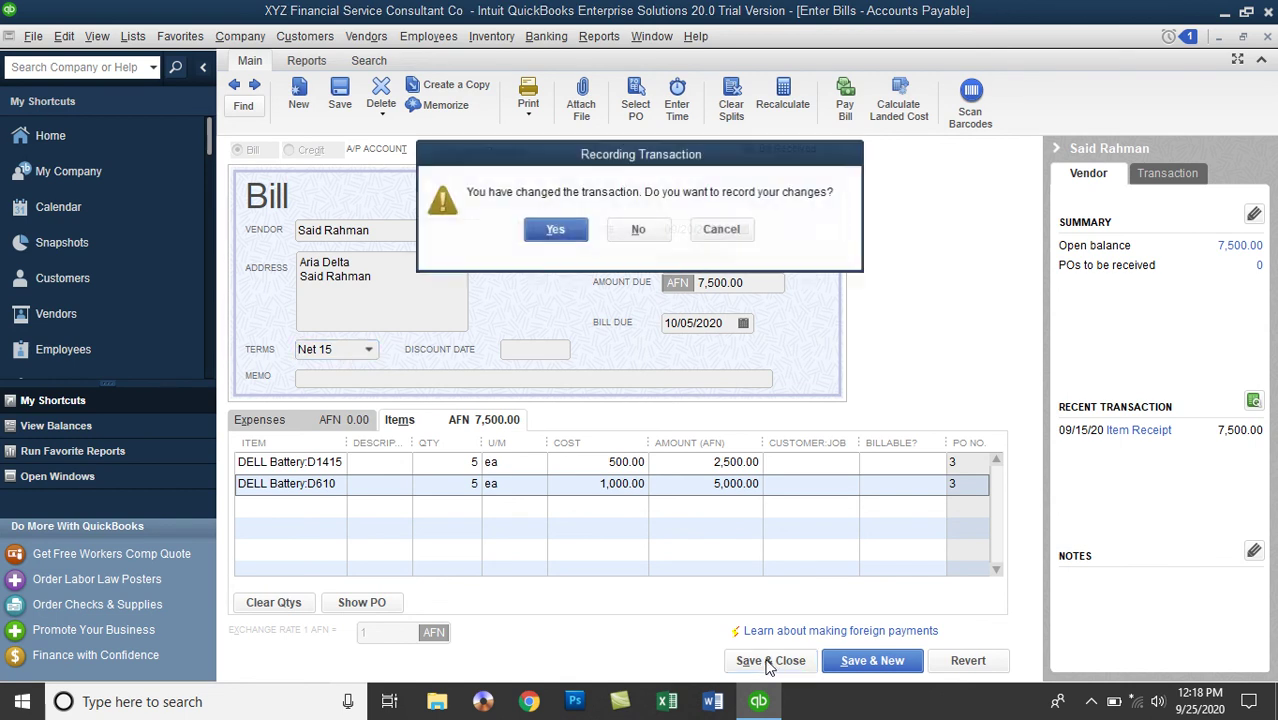
click(572, 236)
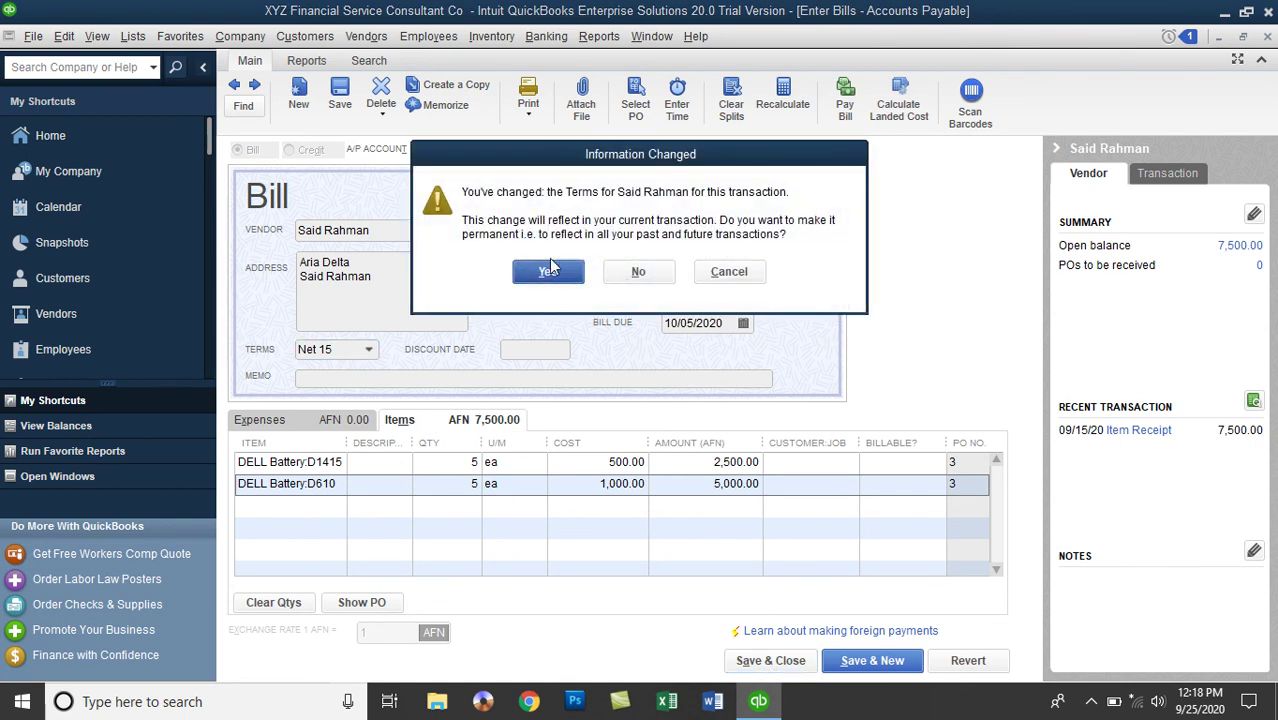
click(556, 272)
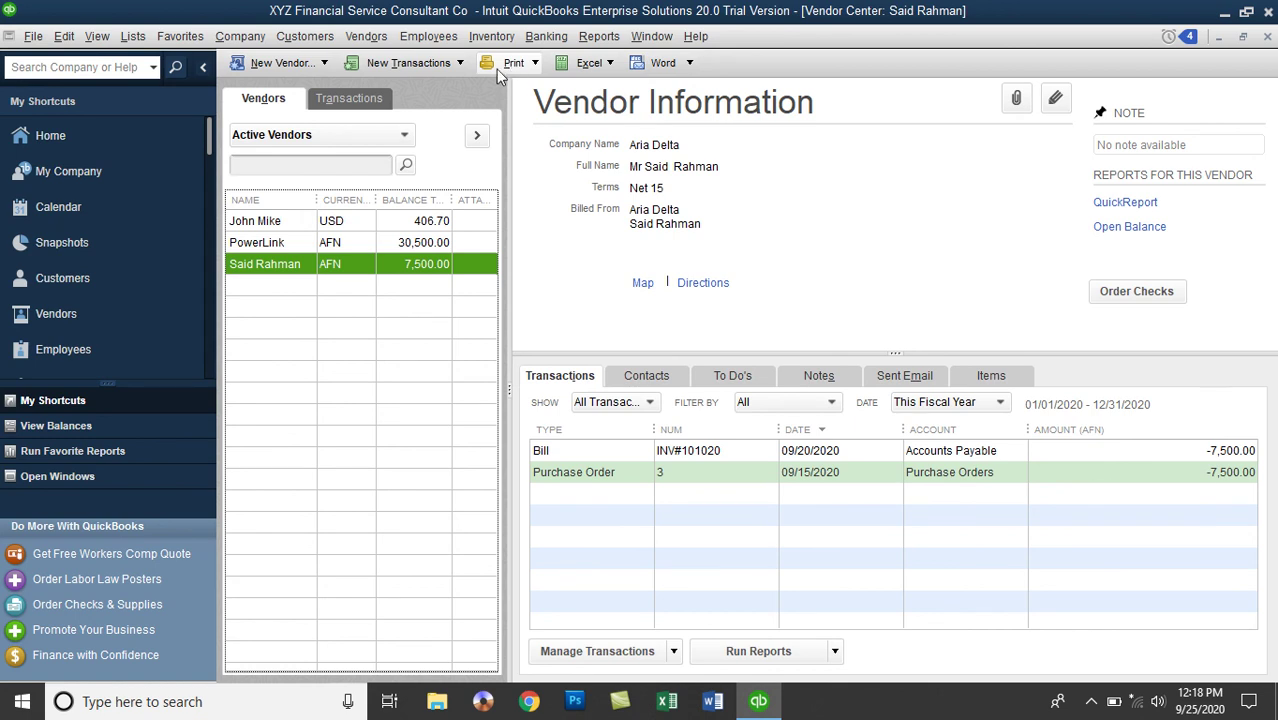
- Check the list of bills awaiting payment under Accounts Payable for the newly entered bill
click(372, 37)
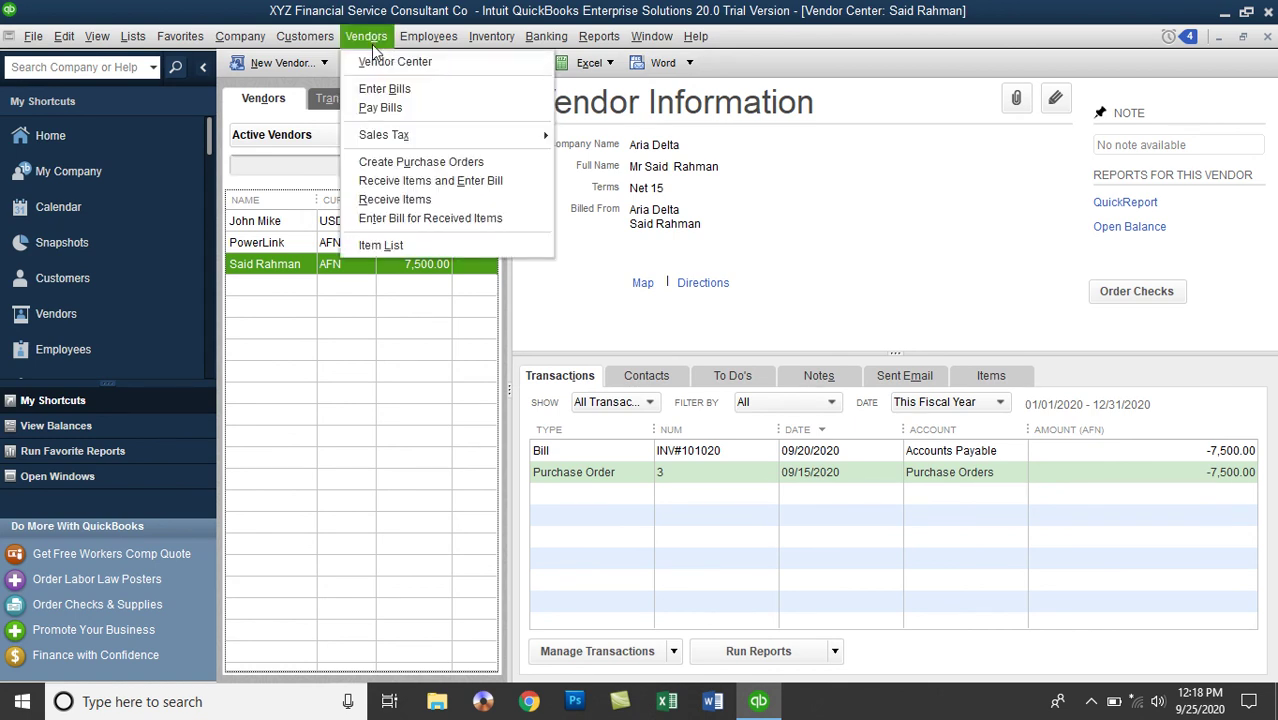
click(354, 106)
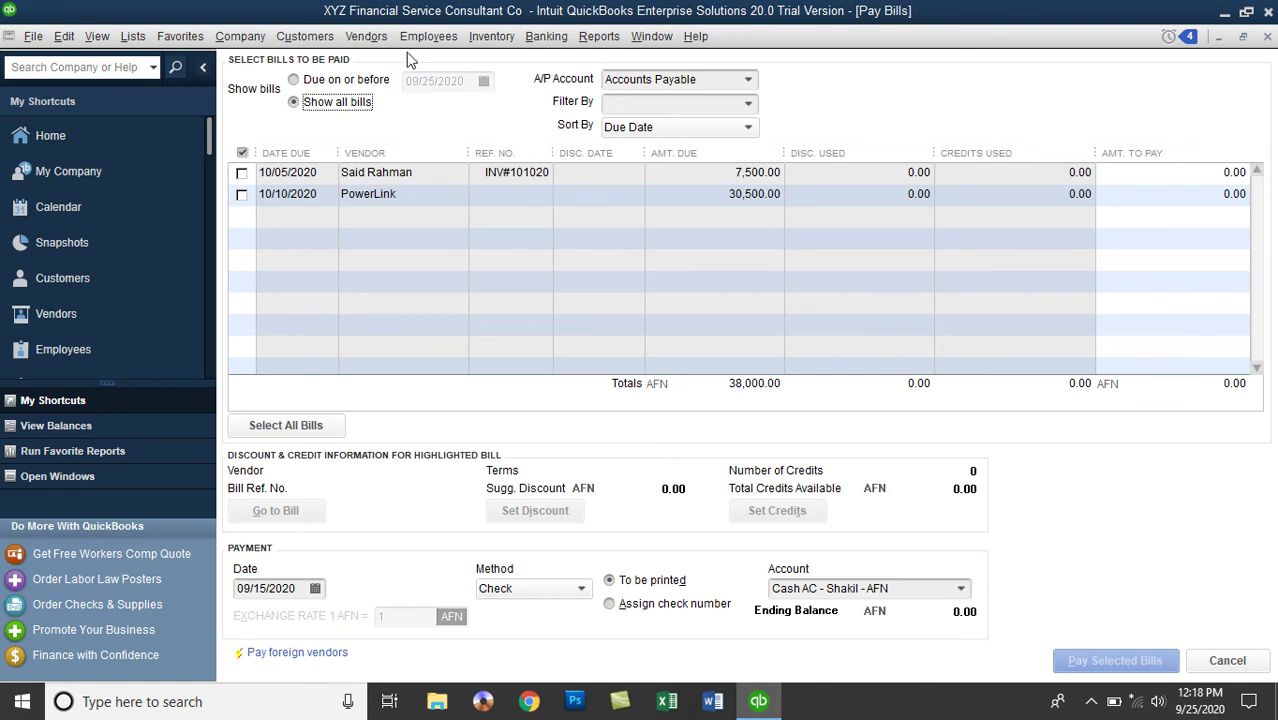
click(378, 40)
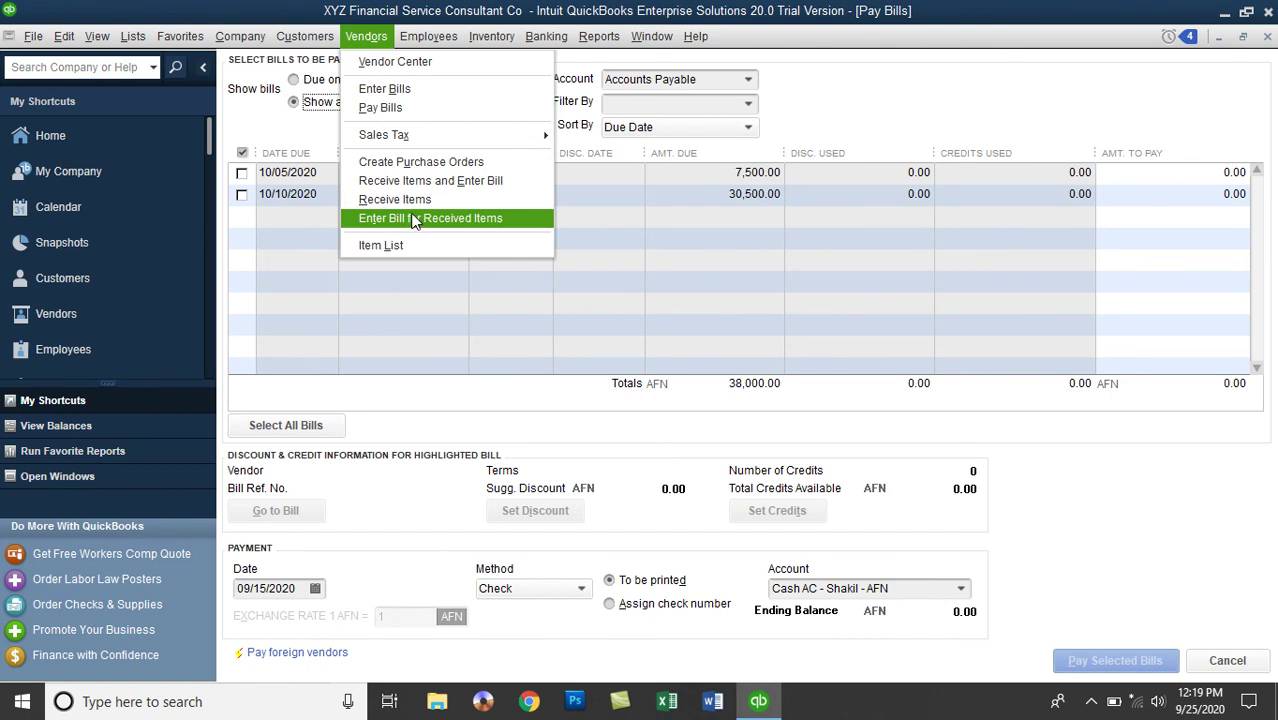
click(830, 80)
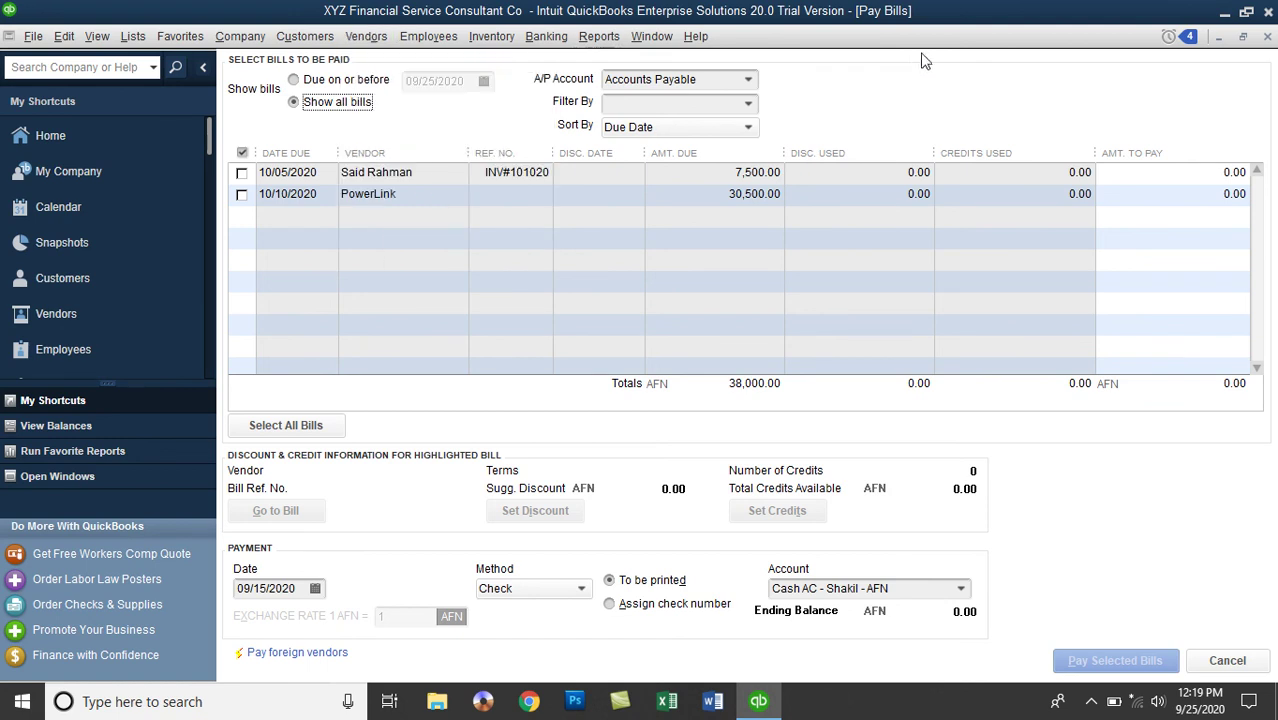
- Minimize the QuickBooks window to return to the Windows desktop
click(1220, 12)
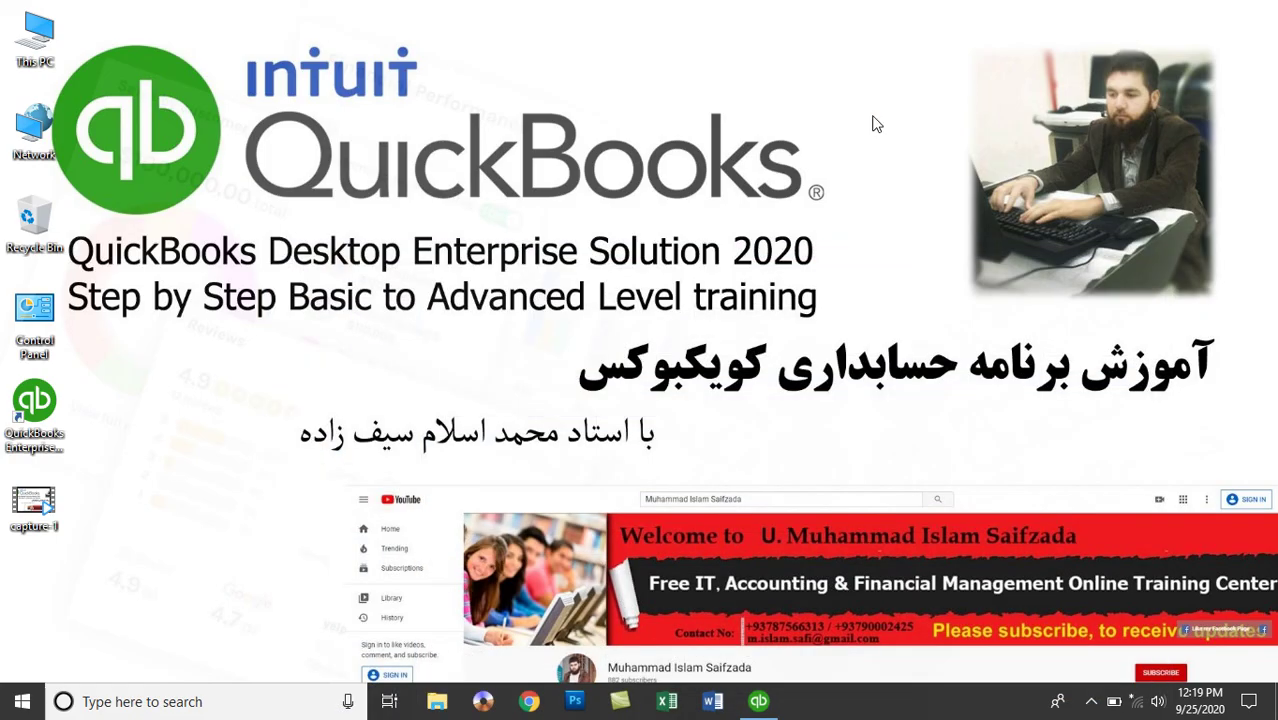
right_click(872, 117)
click(887, 172)
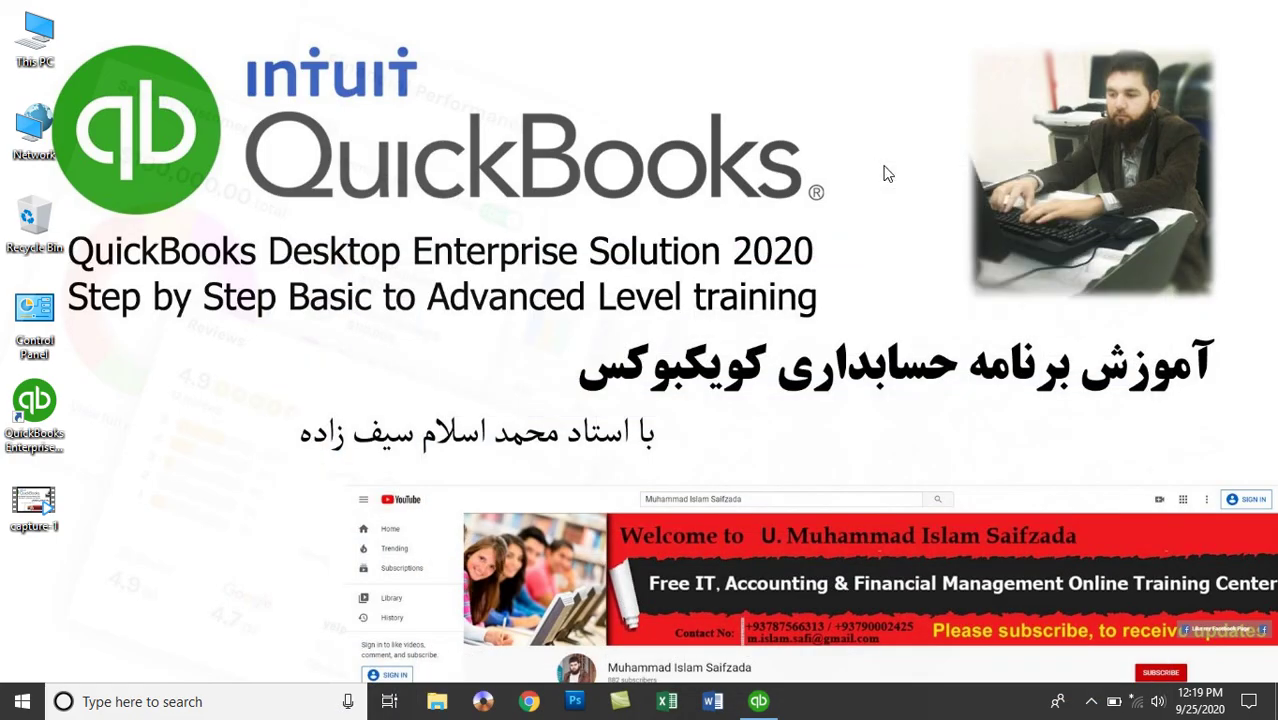